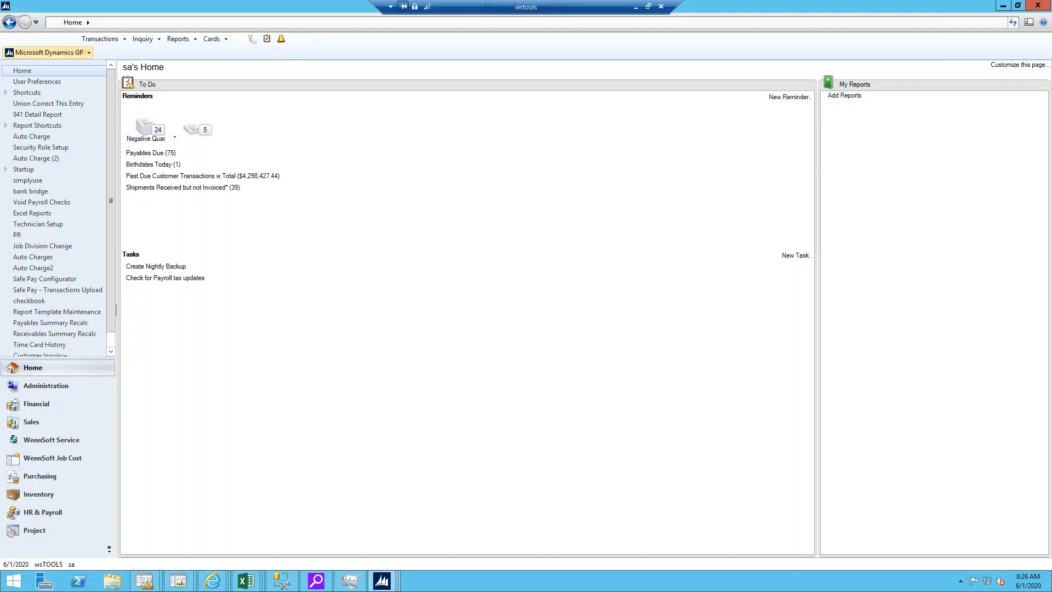
# Step: Open the Quick Find customer search, clear the previous search and find customers by the last four digits of their phone number
pyautogui.click(392, 581)
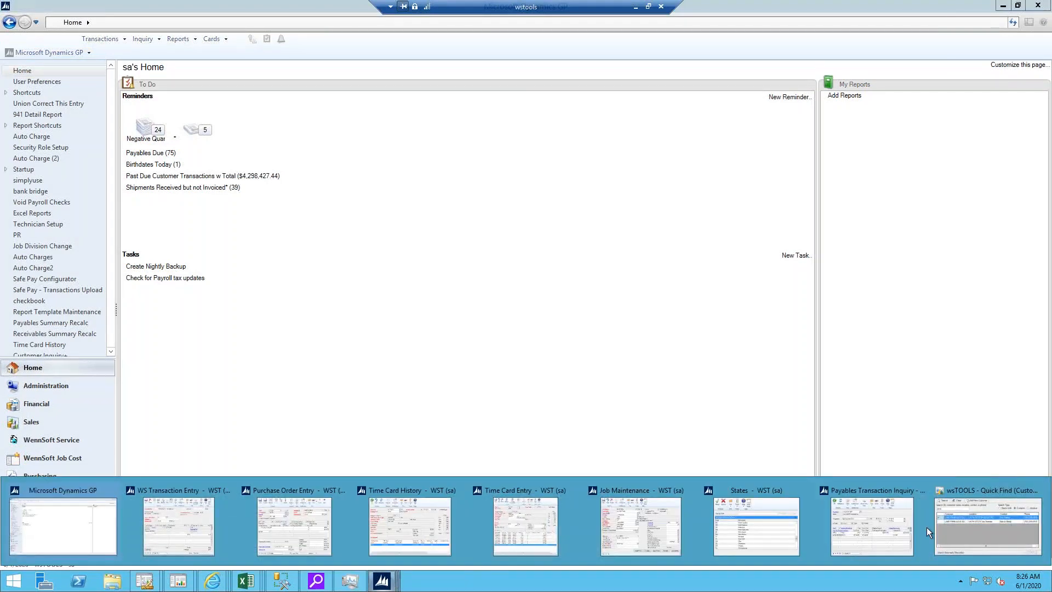
pyautogui.click(1011, 535)
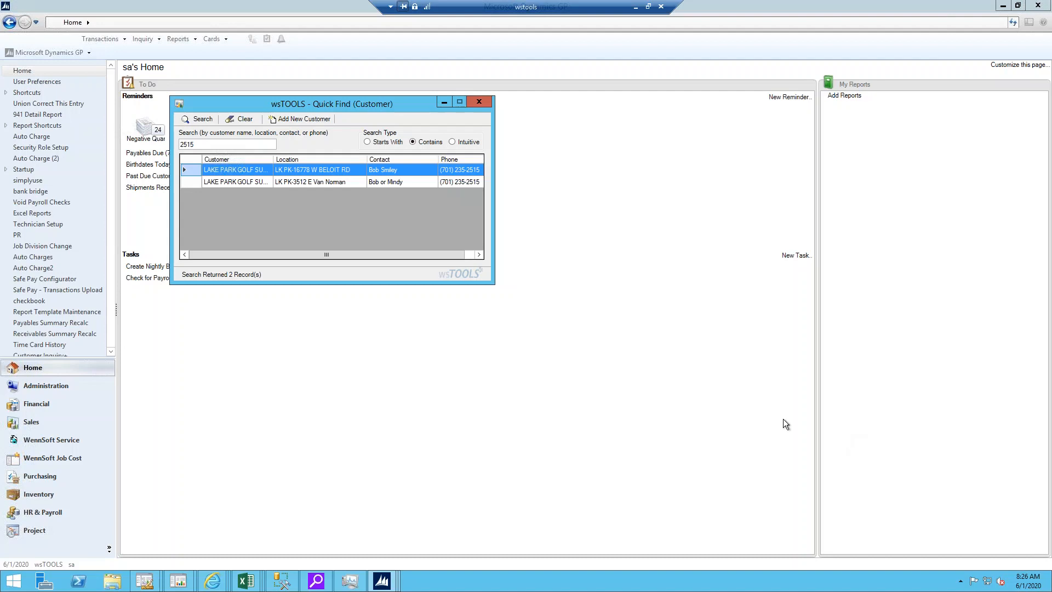
pyautogui.click(243, 121)
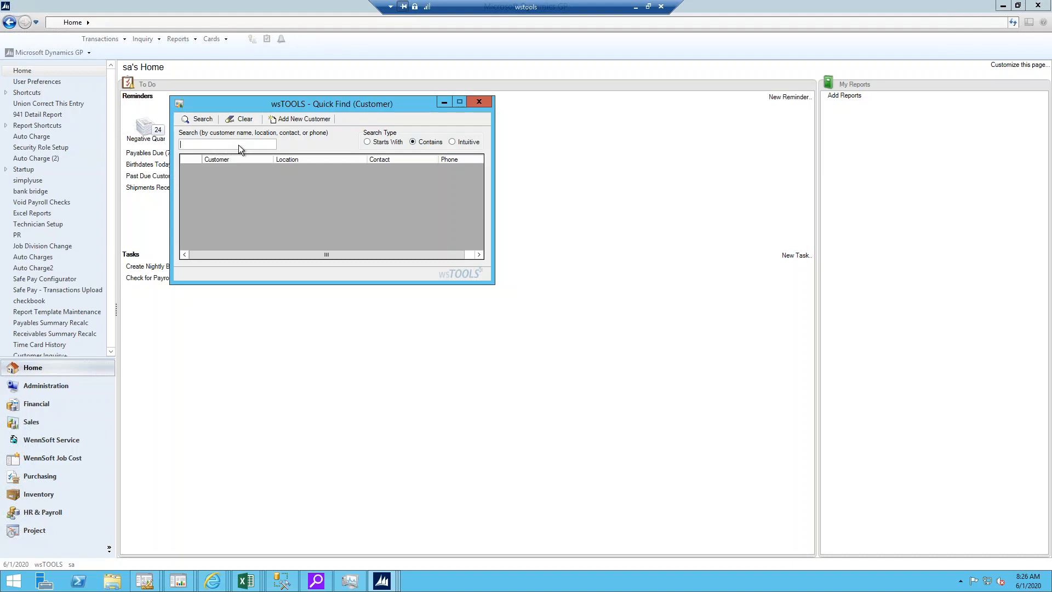
pyautogui.write('2515')
pyautogui.click(201, 119)
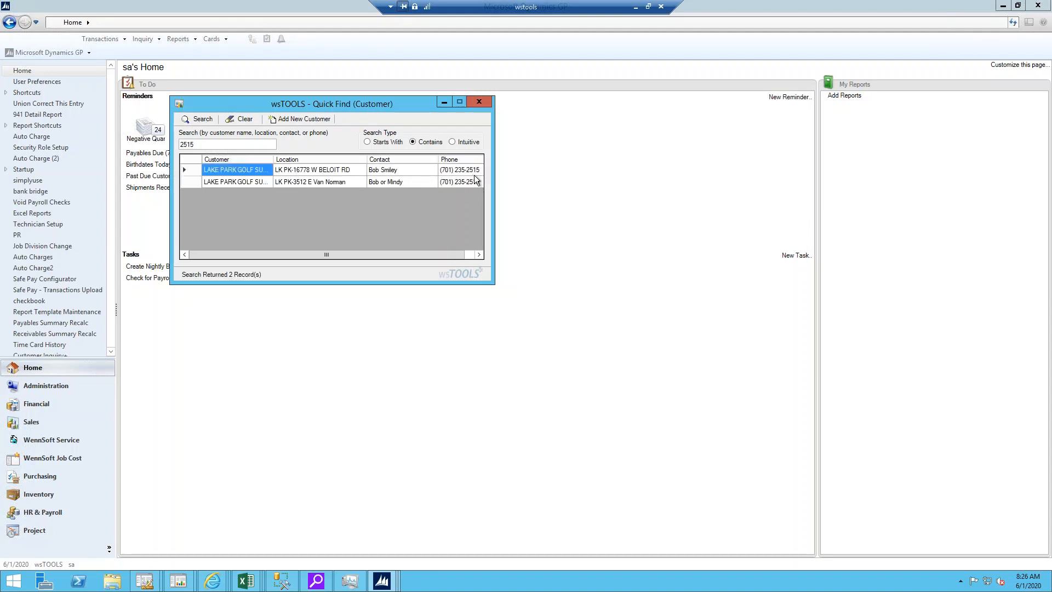
pyautogui.moveTo(475, 176)
# Step: Open the first search result in Customer Maintenance and move its window clear of the Quick Find results
pyautogui.rightClick(192, 173)
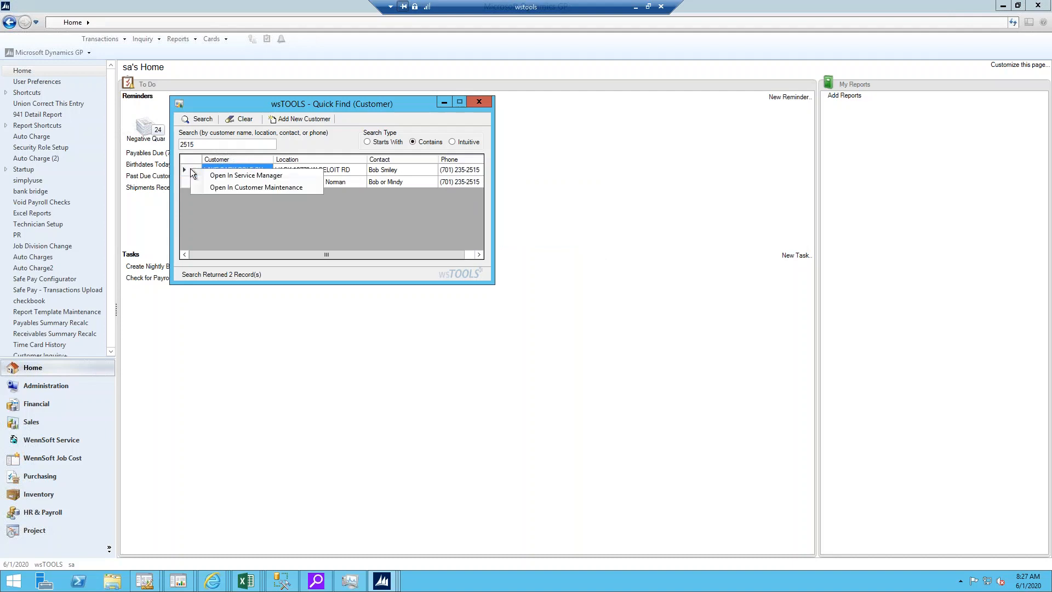
pyautogui.click(213, 188)
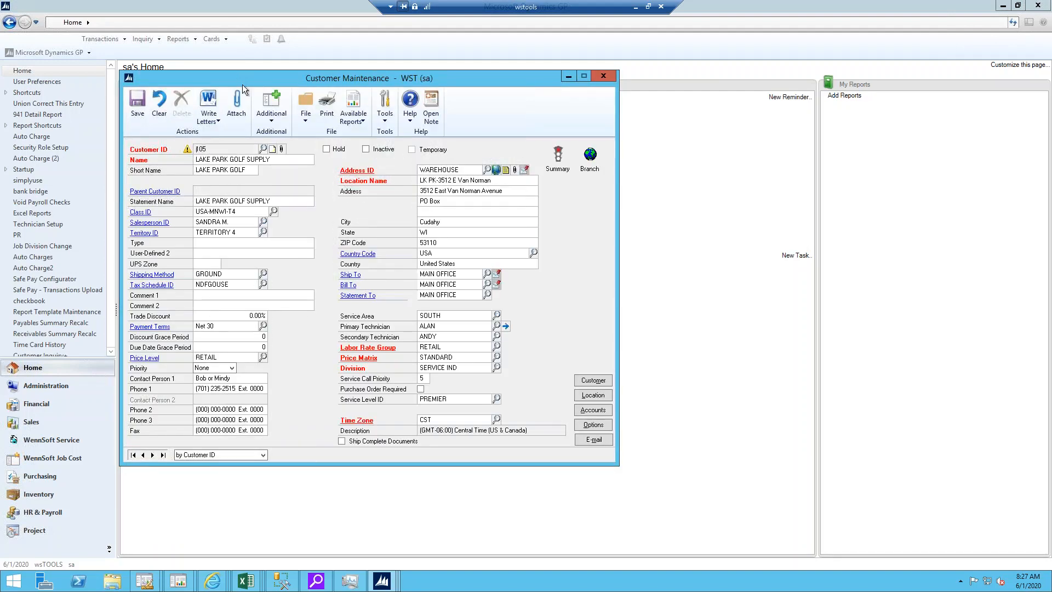
pyautogui.moveTo(242, 85); pyautogui.dragTo(665, 101)
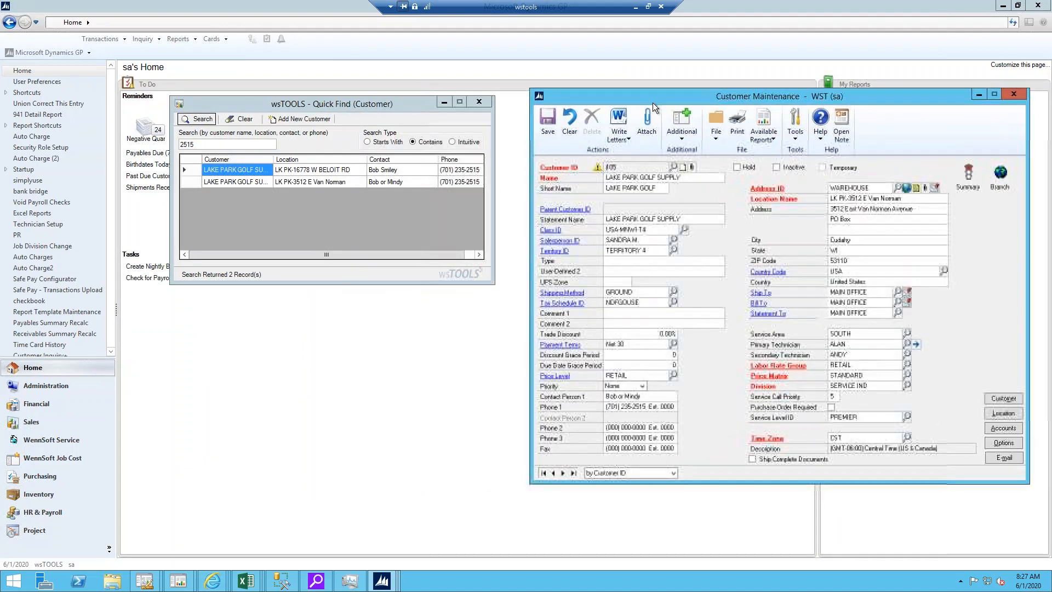
# Step: Open the first search result in Service Manager and move Quick Find away from the Service Manager window
pyautogui.rightClick(193, 169)
pyautogui.click(210, 175)
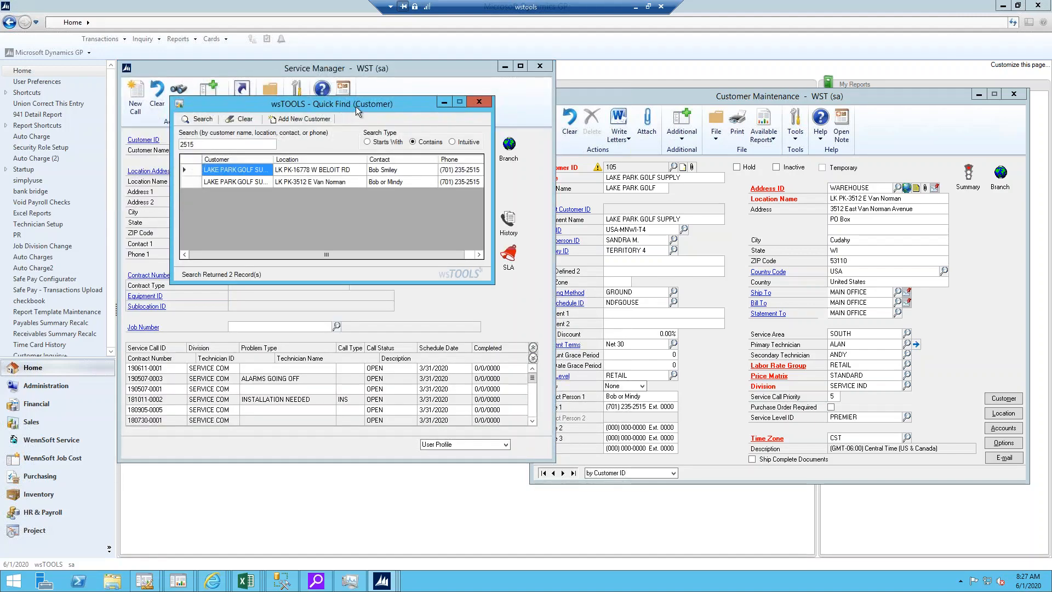
pyautogui.moveTo(356, 108); pyautogui.dragTo(737, 130)
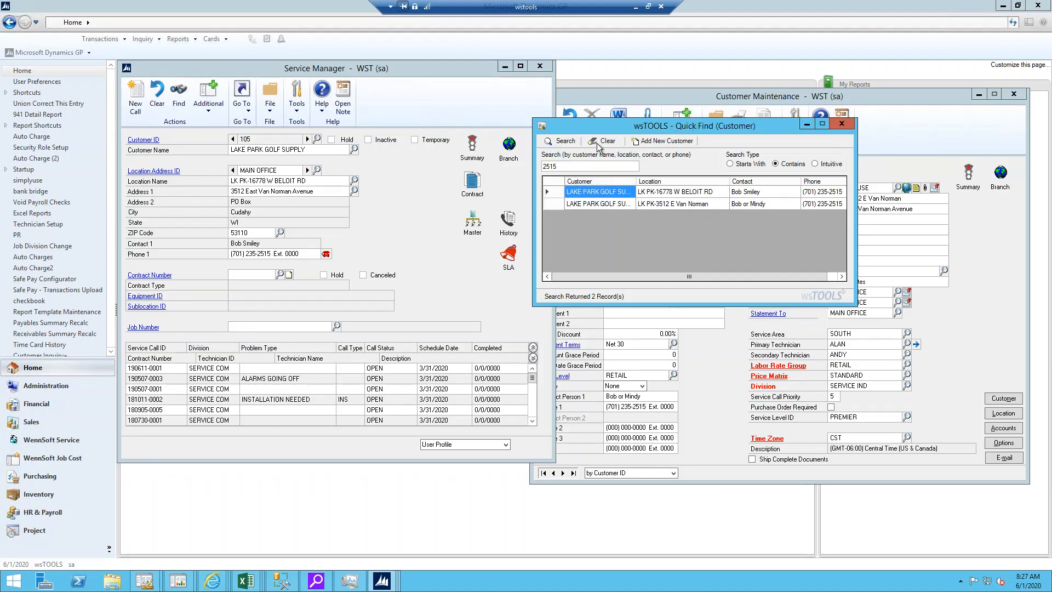
# Step: Examine the customer details summary of the first Quick Find result, then close Quick Find
pyautogui.moveTo(689, 129); pyautogui.dragTo(343, 163)
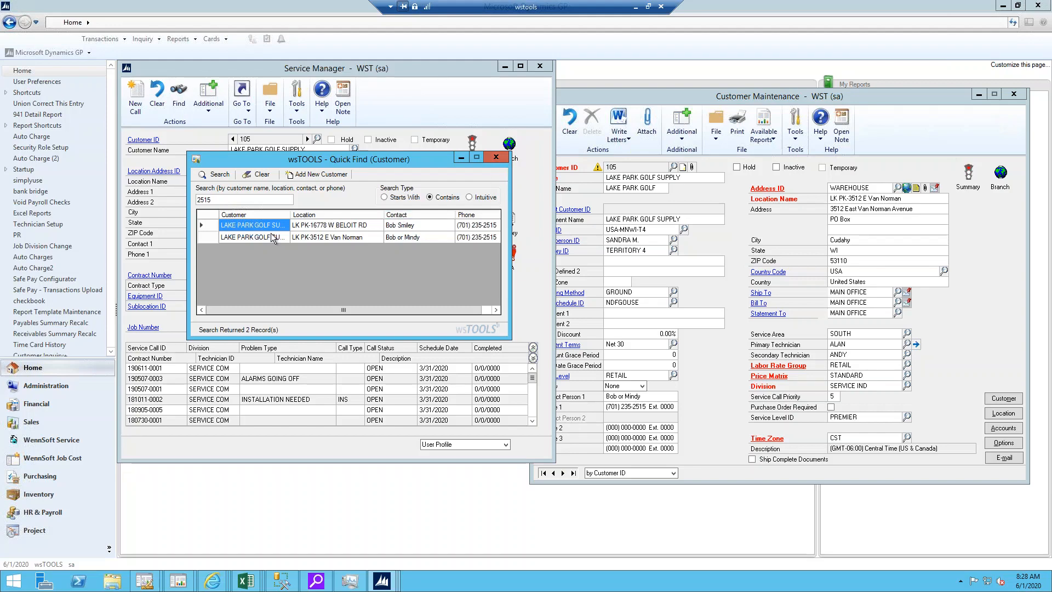
pyautogui.moveTo(268, 233)
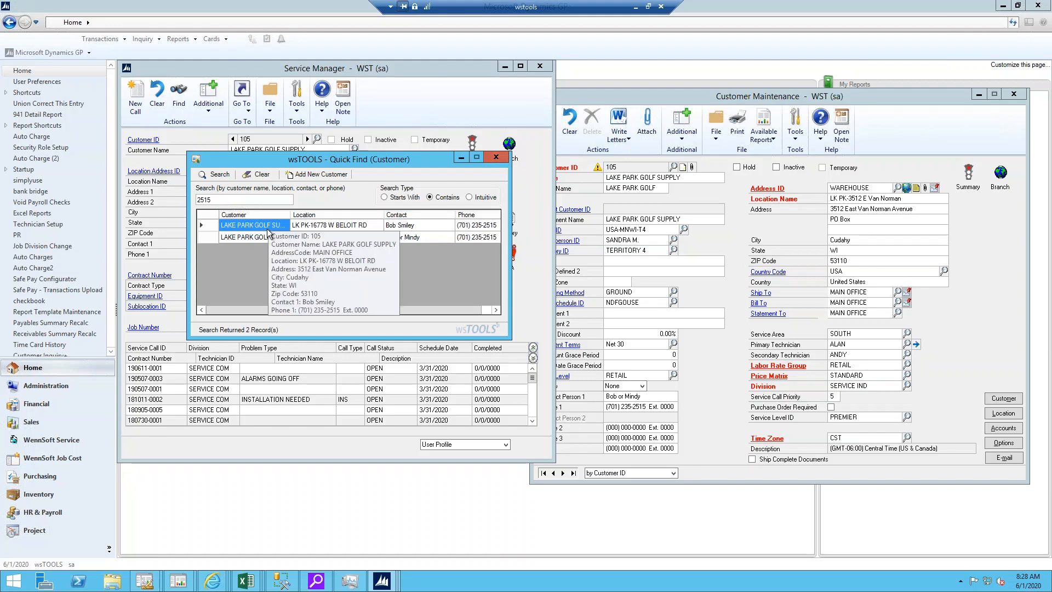
pyautogui.click(211, 226)
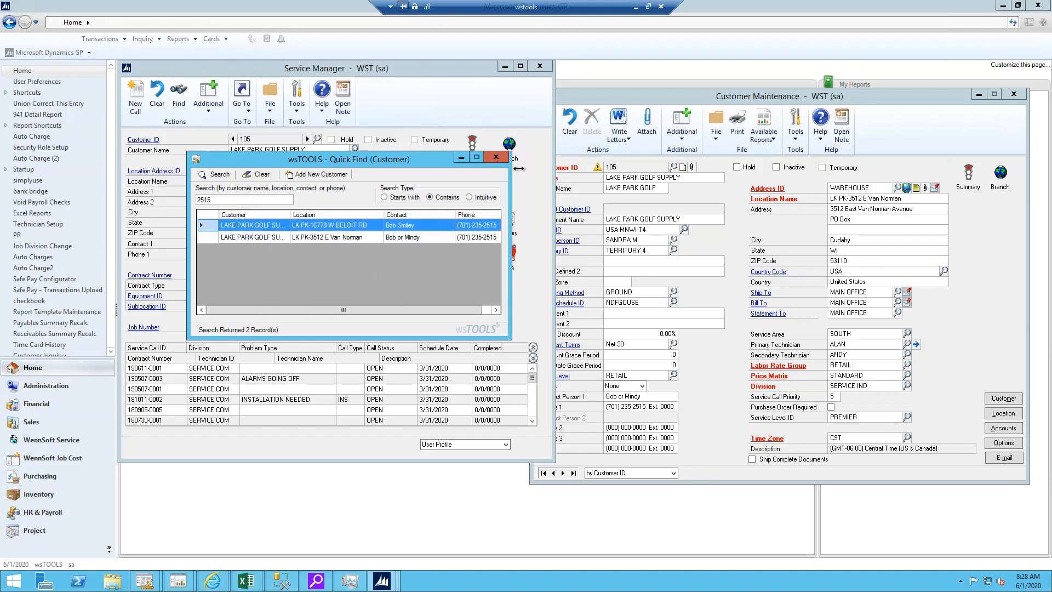
pyautogui.click(496, 159)
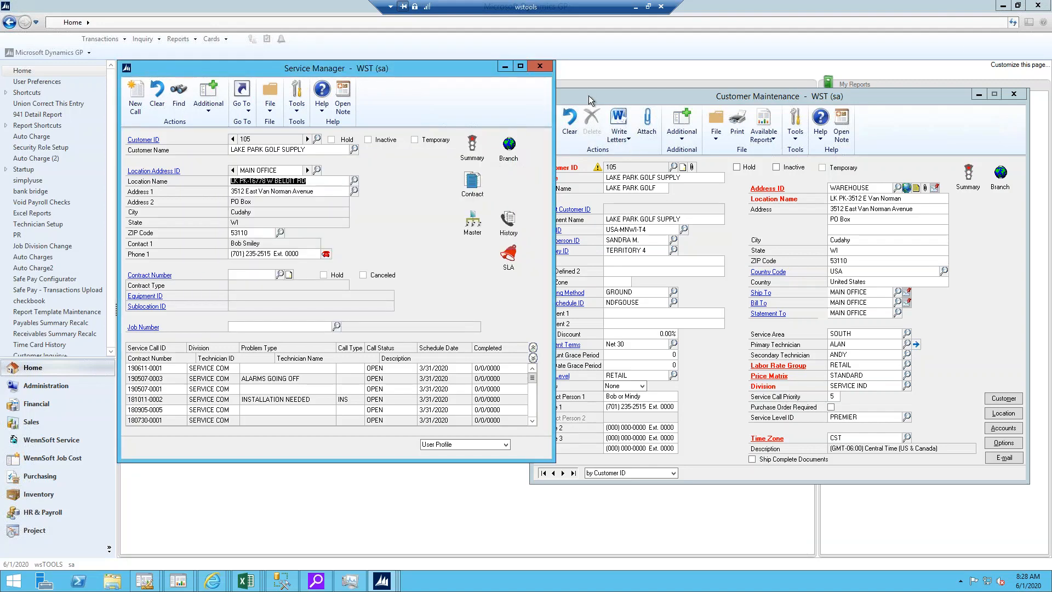
# Step: Review the billing window and escalation levels in the LAKE PARK GOLF SUPPLY customer's billing escalations, then close the customer windows
pyautogui.click(149, 141)
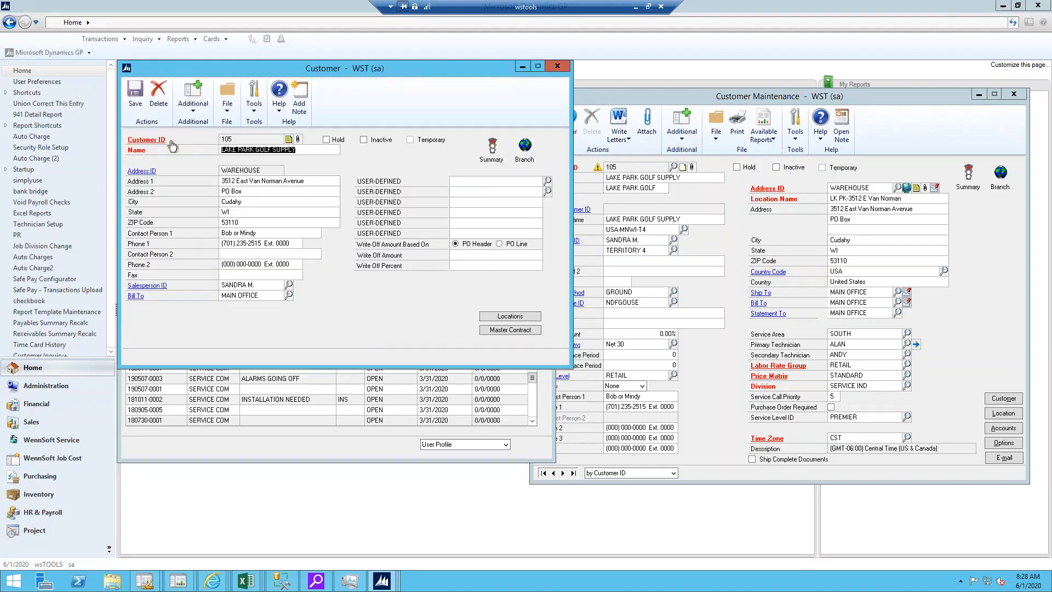
pyautogui.click(196, 107)
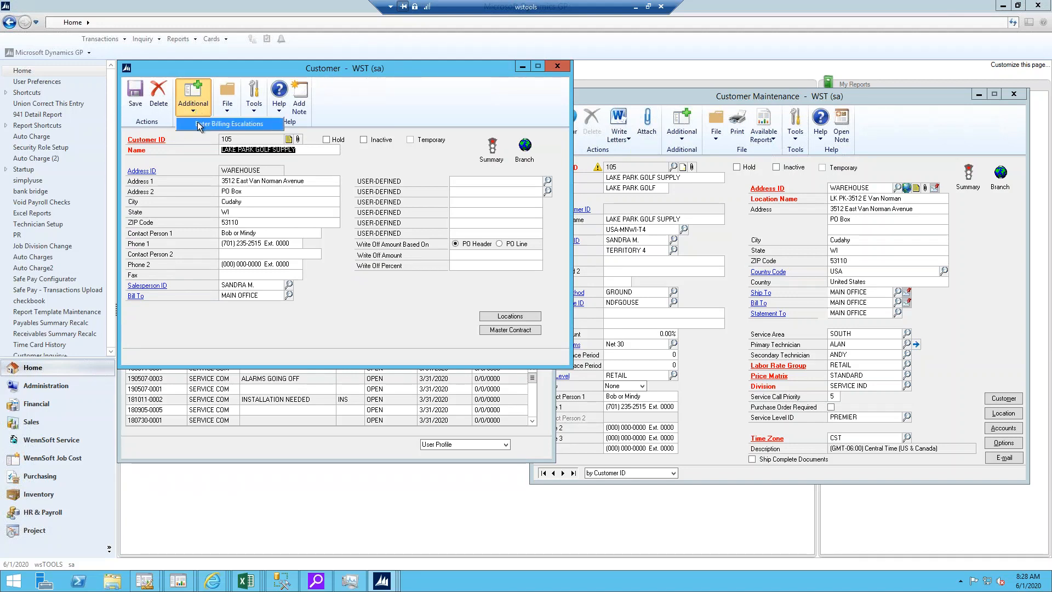
pyautogui.click(199, 124)
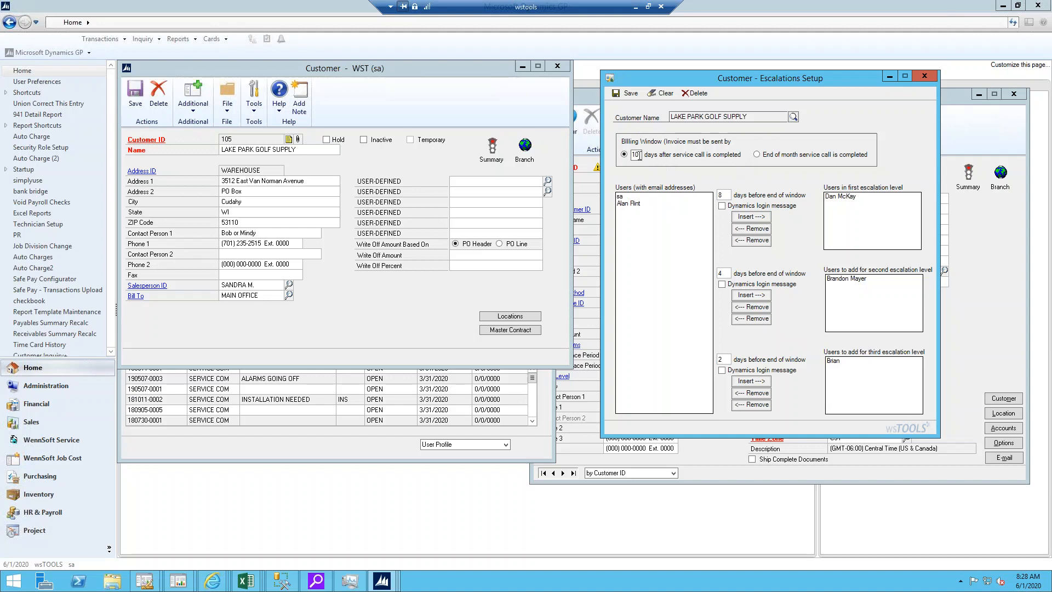
pyautogui.doubleClick(634, 156)
pyautogui.click(925, 77)
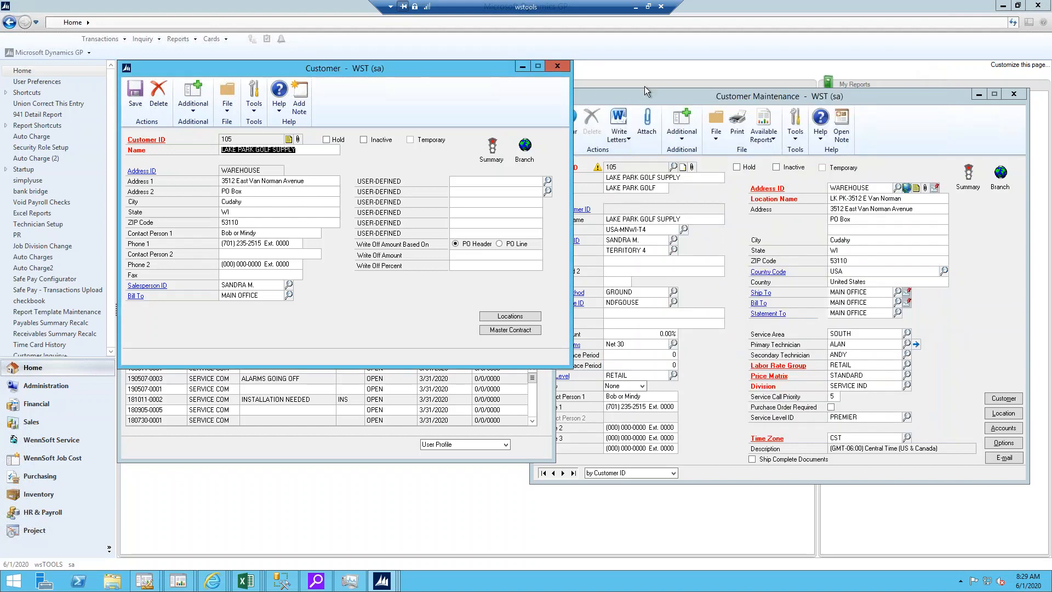
pyautogui.click(565, 66)
pyautogui.click(545, 65)
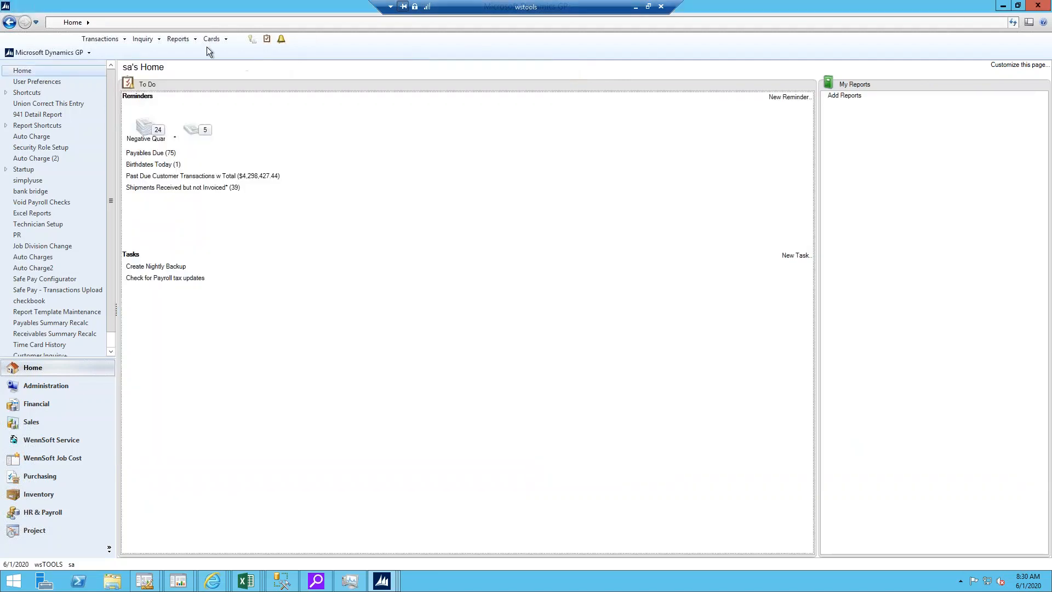
pyautogui.click(143, 39)
pyautogui.click(119, 42)
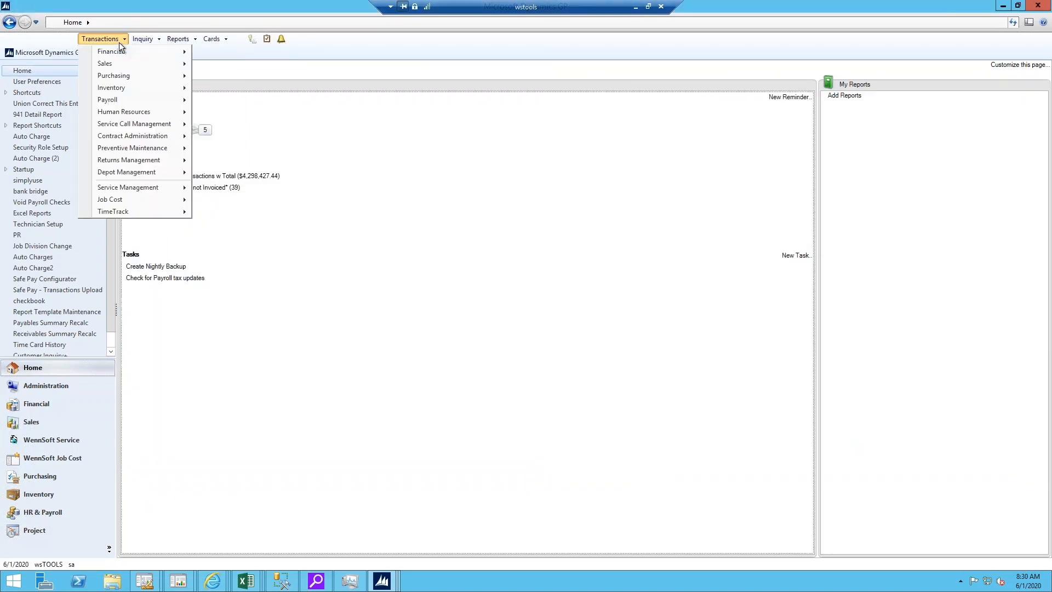
pyautogui.moveTo(175, 77)
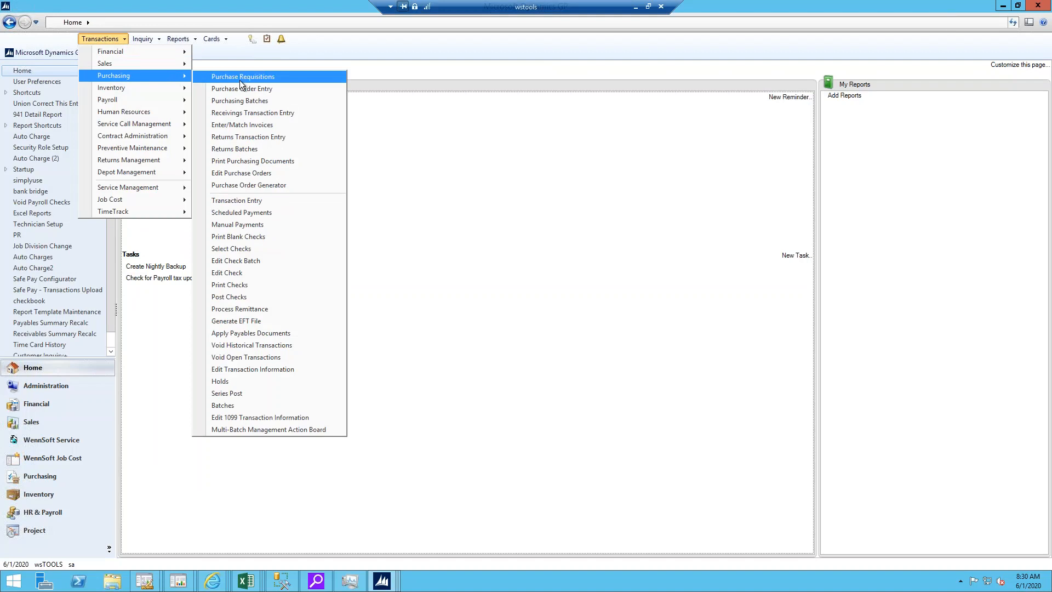
pyautogui.click(248, 202)
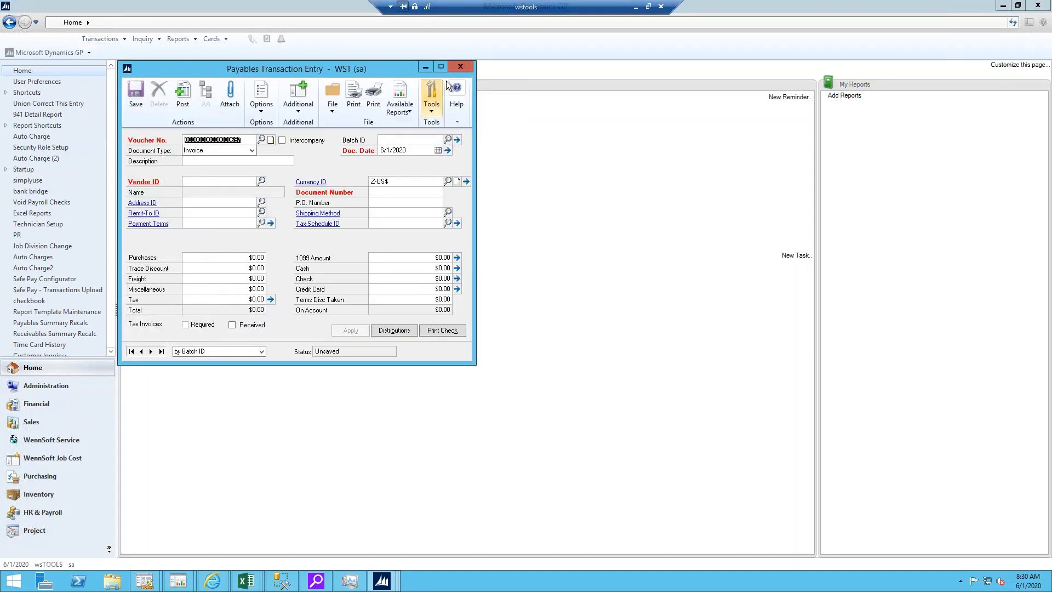
pyautogui.click(460, 66)
# Step: Open Purchase Order Entry from the purchasing transactions
pyautogui.click(100, 38)
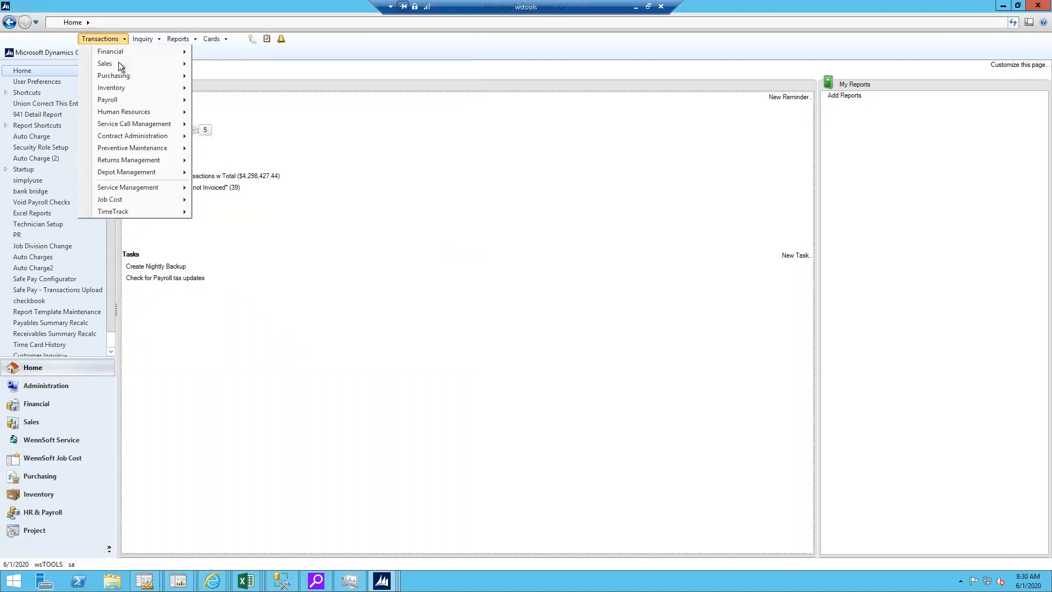
pyautogui.moveTo(117, 75)
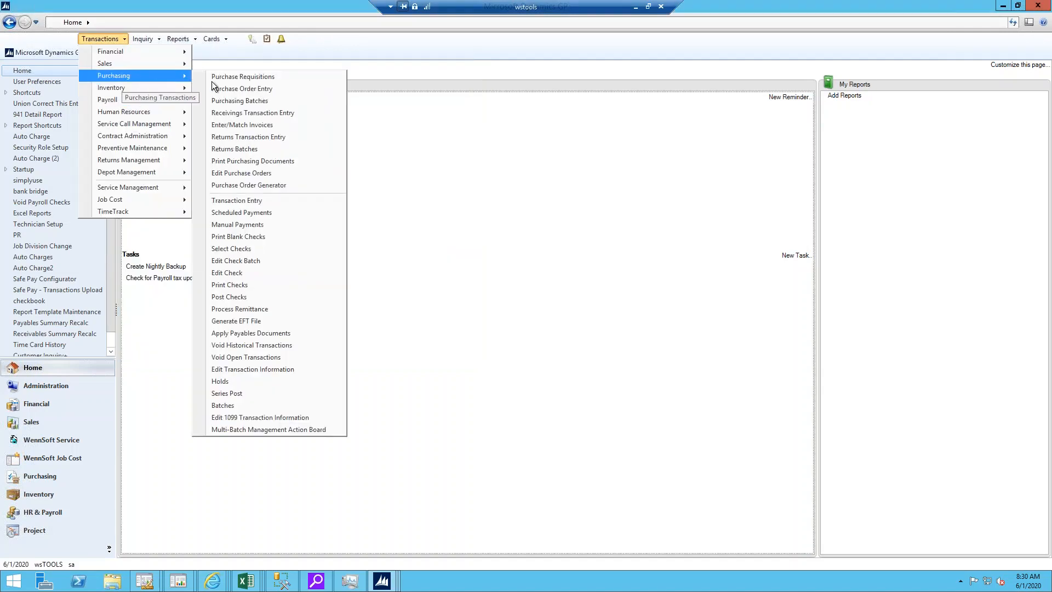
pyautogui.click(233, 94)
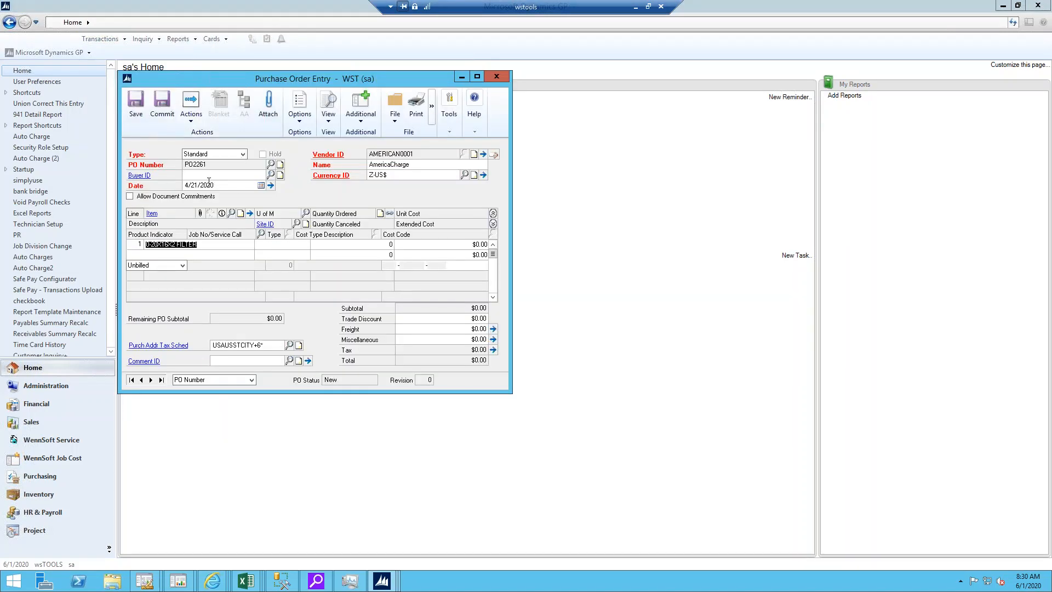
# Step: Load the 0-20X16X2 FILTER item on the first purchase order line, accepting the vendor item assignment and closing Item Vendors Maintenance
pyautogui.press('Tab')
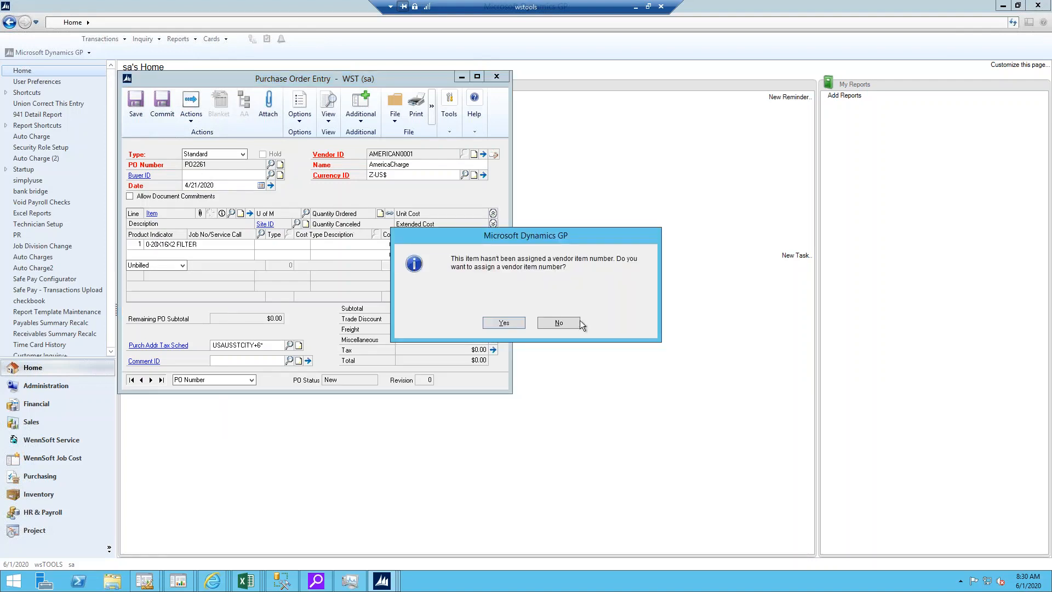
pyautogui.click(514, 326)
pyautogui.click(136, 110)
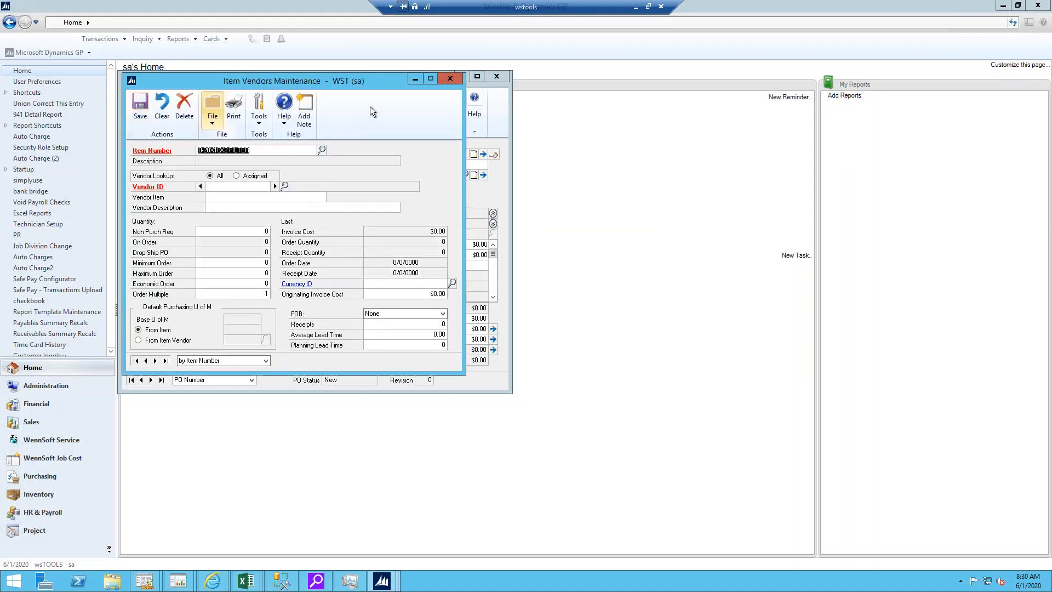
pyautogui.click(449, 80)
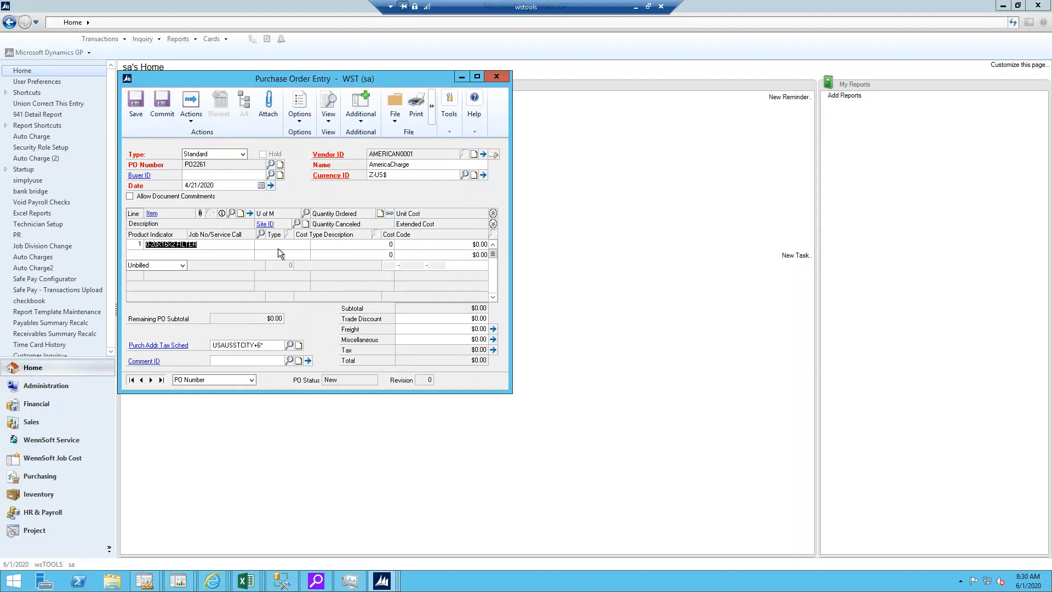
pyautogui.press('Tab')
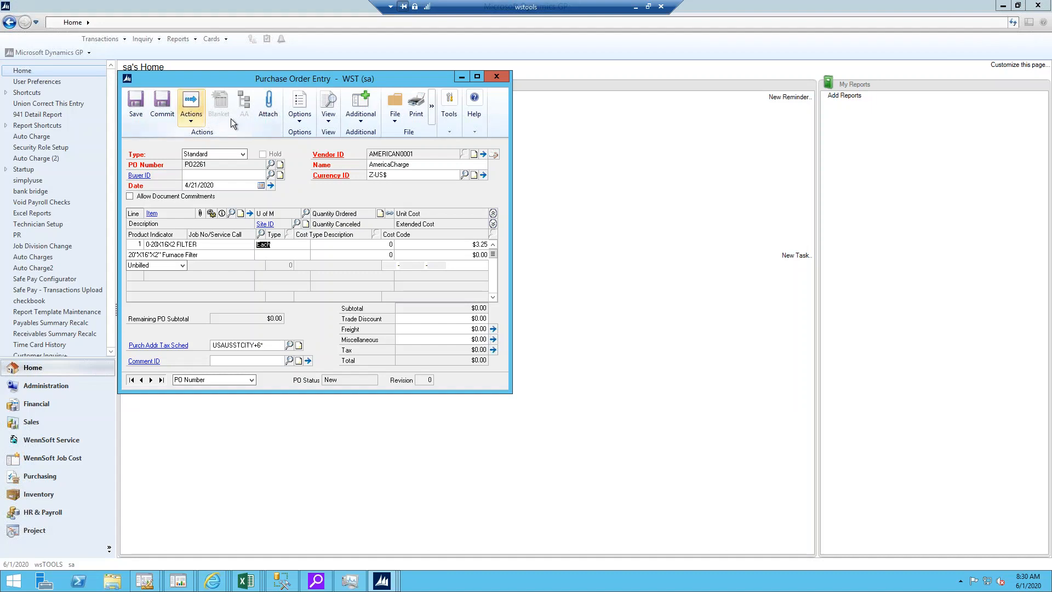
# Step: Change the purchase order's vendor to Advanced Office Systems and commit the order, closing Purchase Order Entry
pyautogui.click(360, 115)
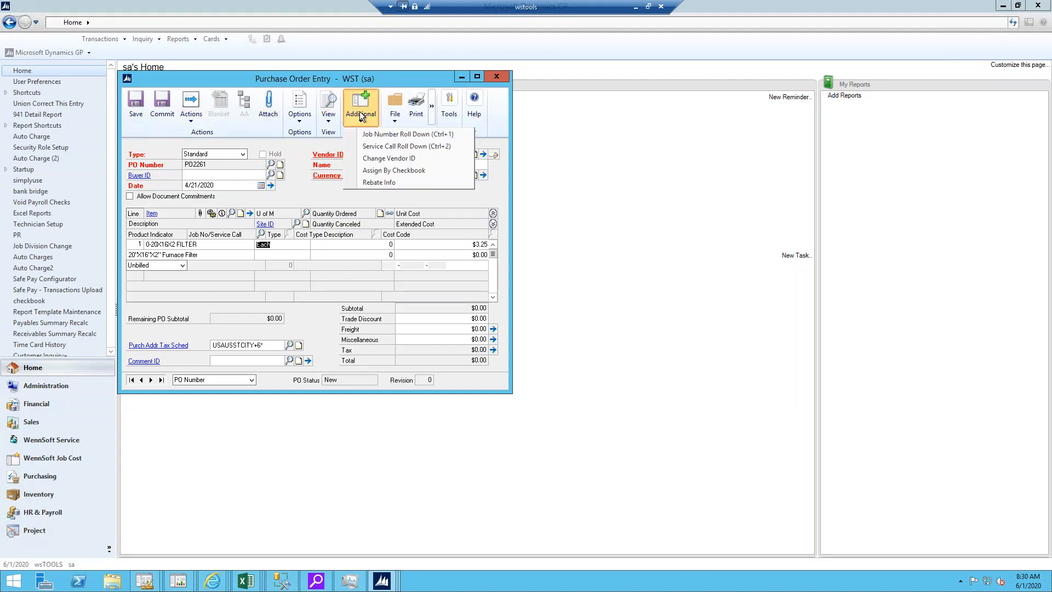
pyautogui.click(377, 159)
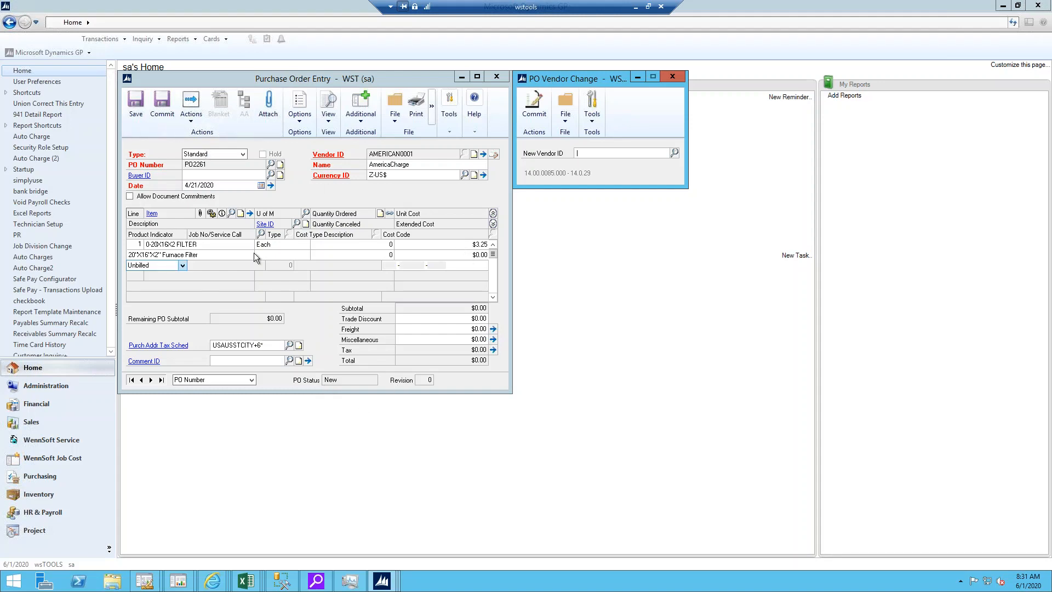
pyautogui.click(675, 152)
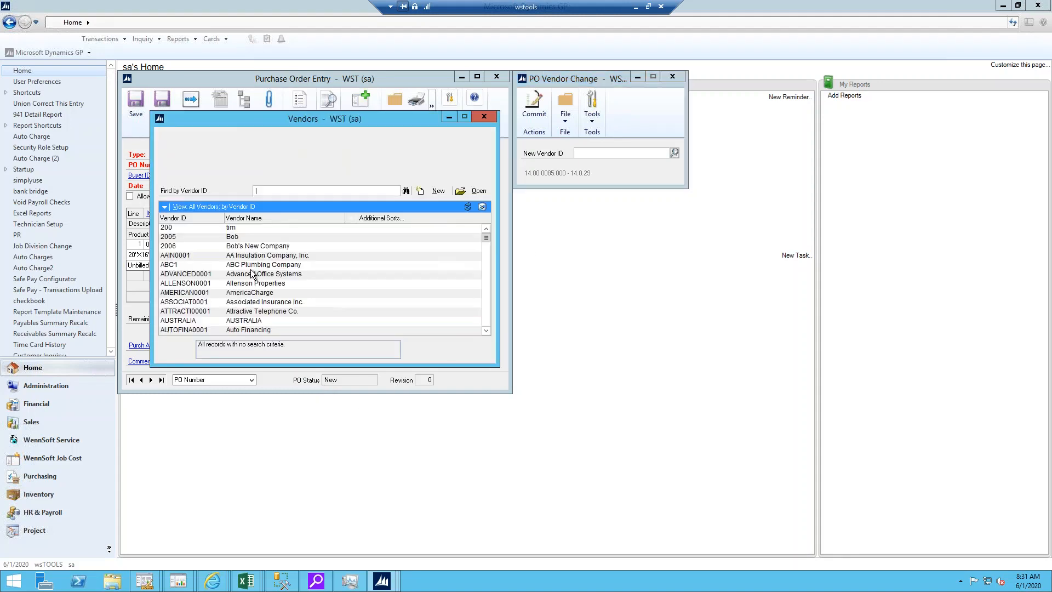
pyautogui.doubleClick(218, 274)
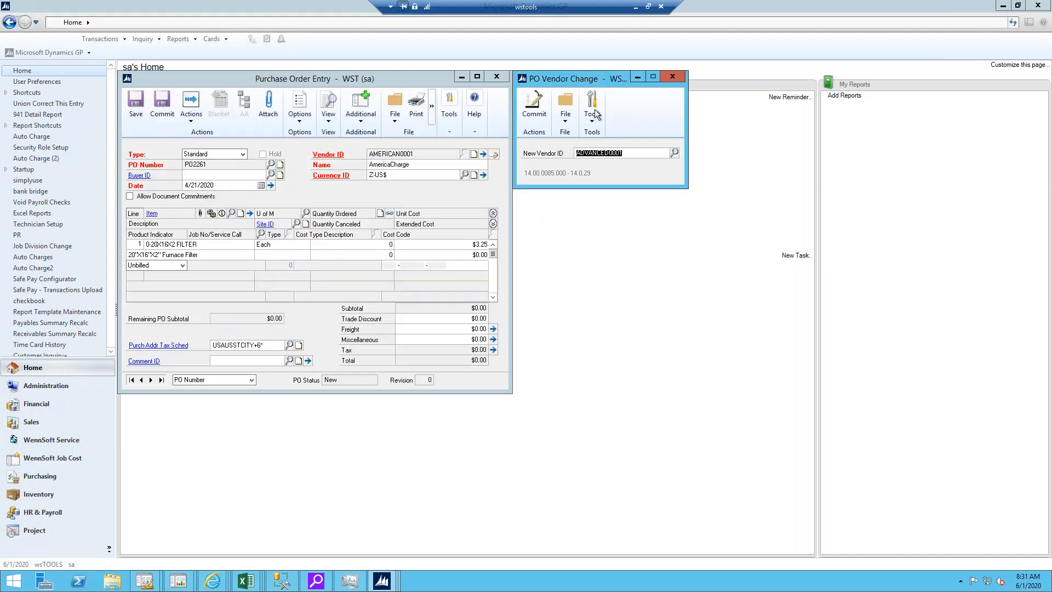
pyautogui.click(533, 116)
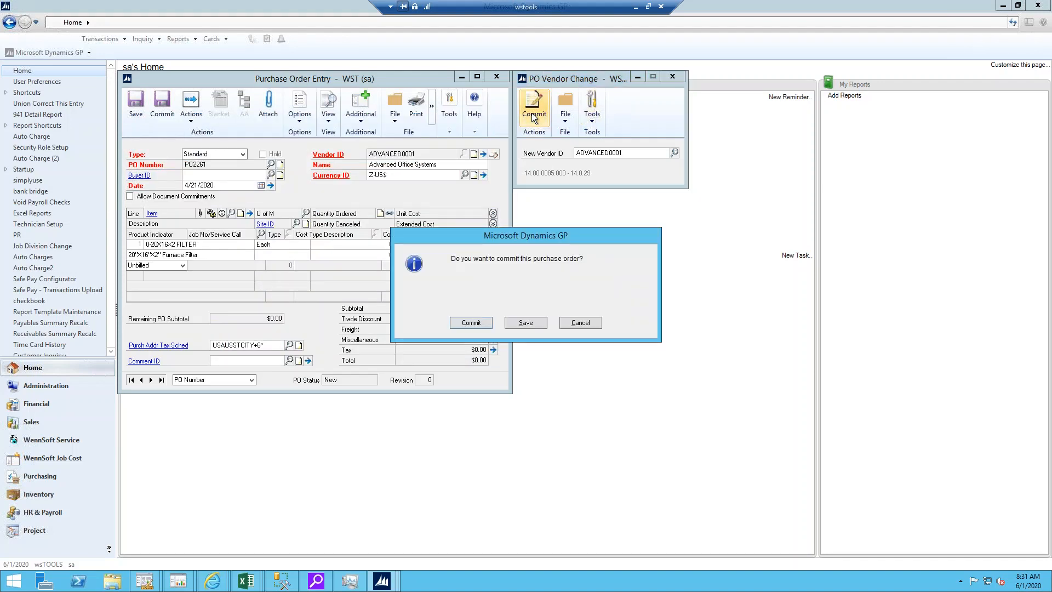
pyautogui.click(471, 323)
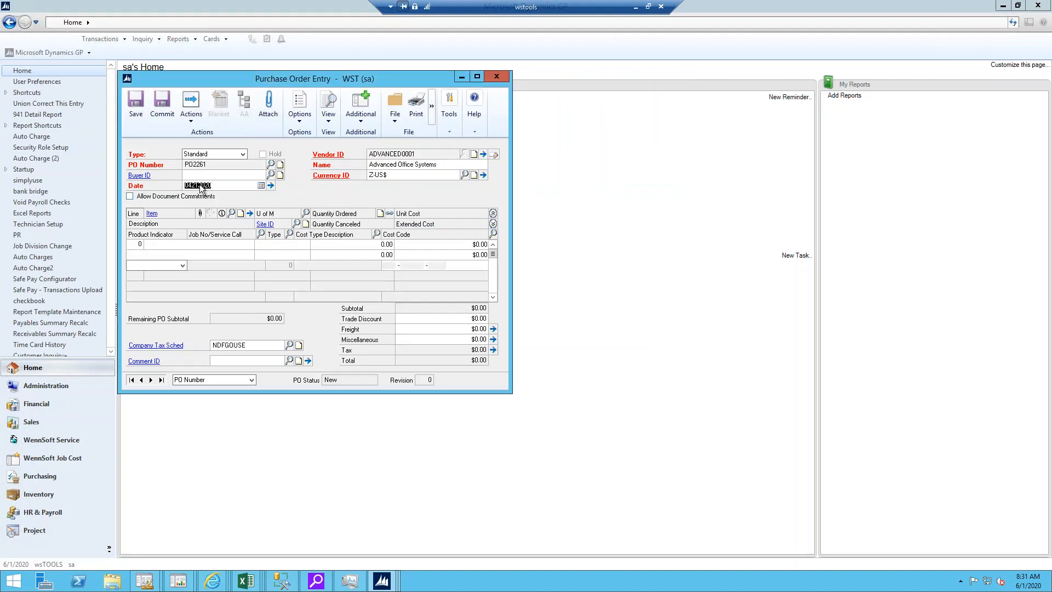
pyautogui.click(503, 79)
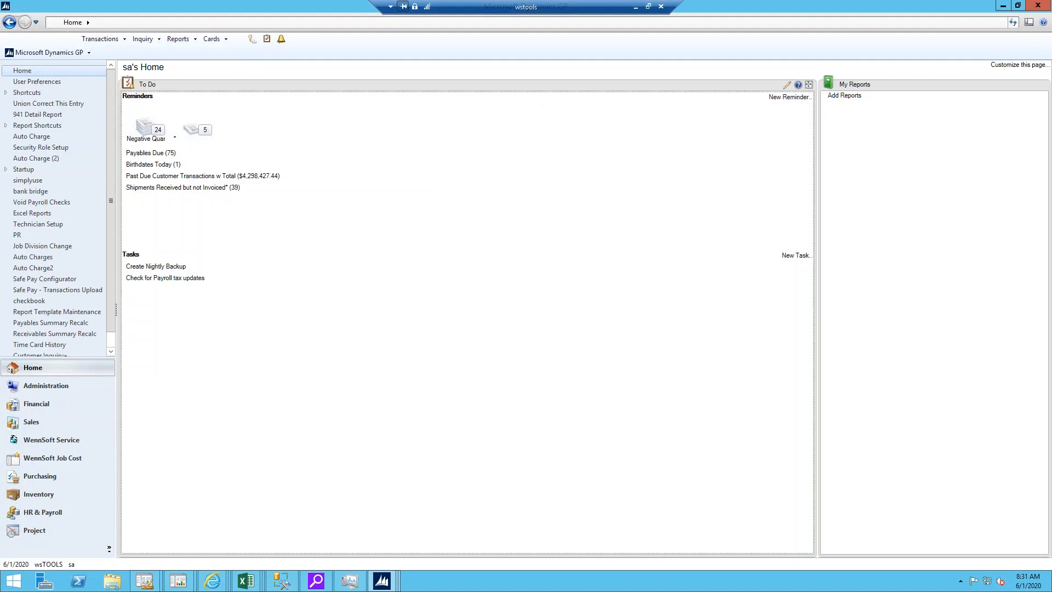
# Step: Open Payables Transaction Entry from the purchasing transactions and load Allenson Properties as the invoice's vendor
pyautogui.click(103, 42)
pyautogui.moveTo(110, 78)
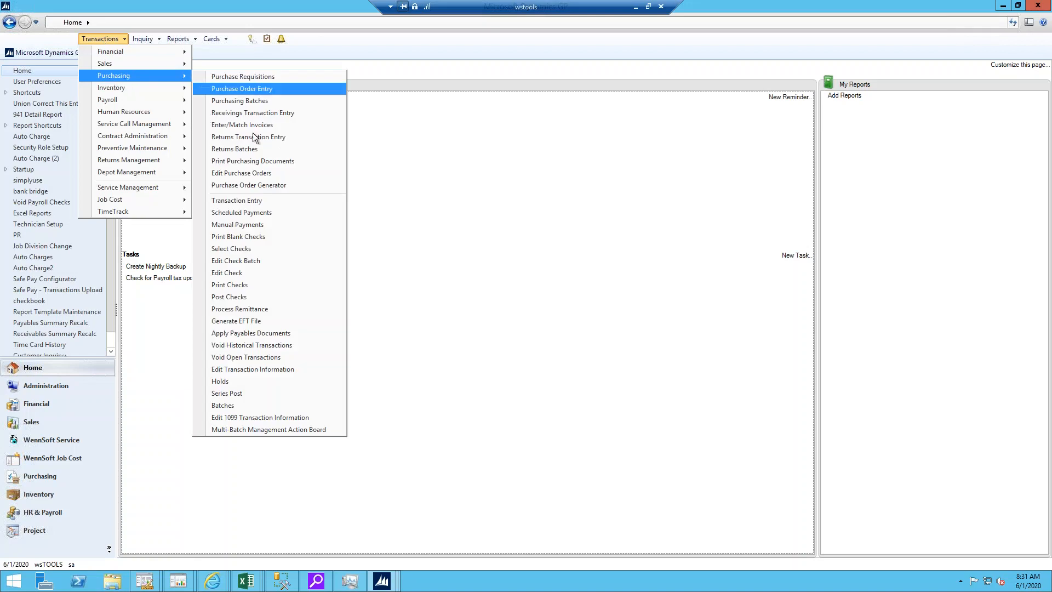
pyautogui.click(383, 201)
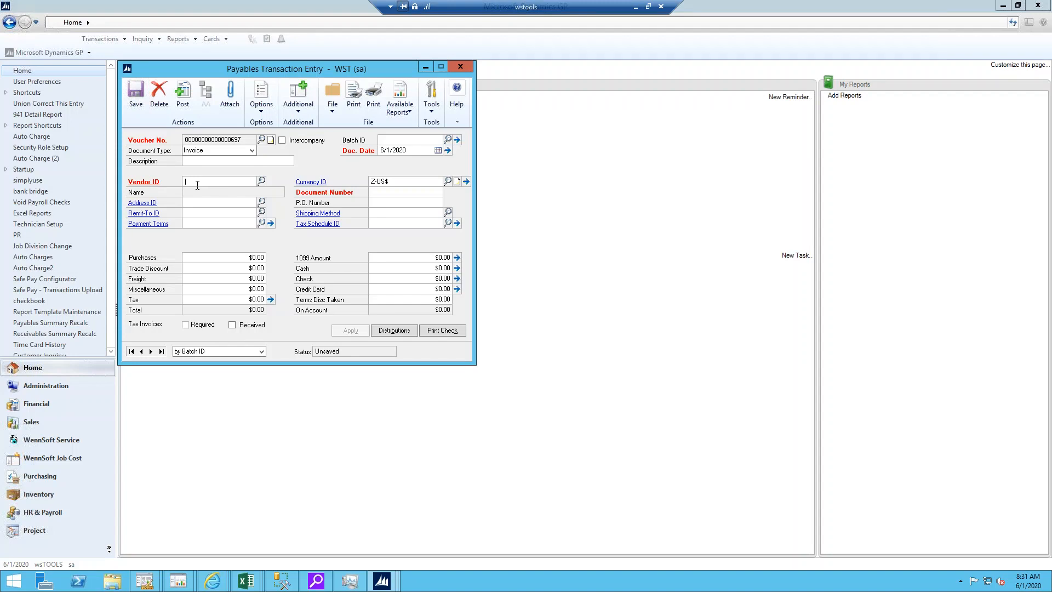
pyautogui.click(261, 181)
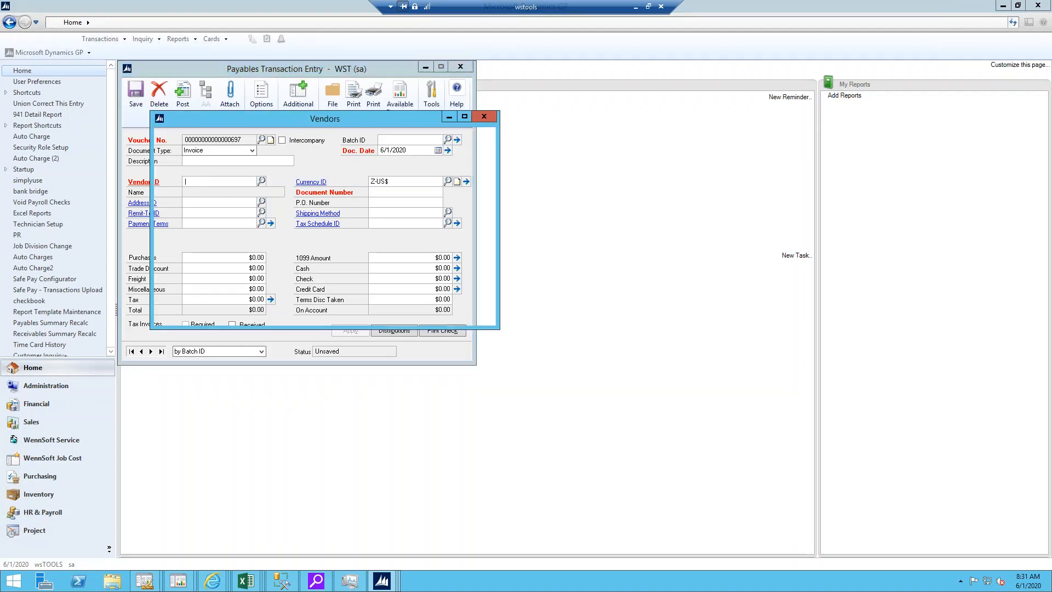
pyautogui.doubleClick(211, 284)
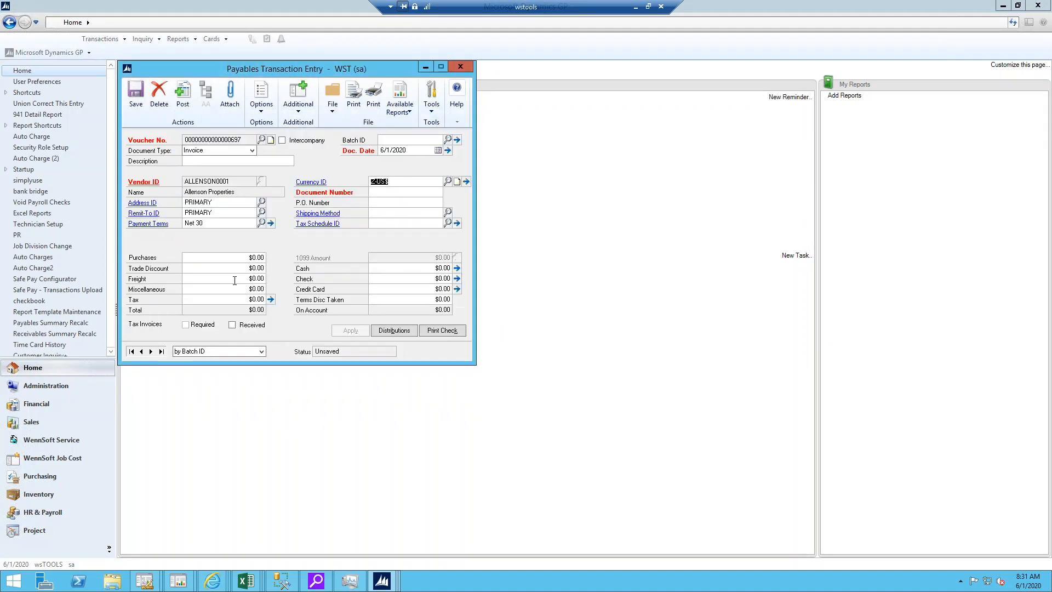
# Step: Set the payables invoice's purchases amount to $500.00 and its document number to A54645
pyautogui.click(237, 259)
pyautogui.write('500')
pyautogui.click(381, 195)
pyautogui.write('A54645')
# Step: Change the payables invoice's vendor ID to ADVANCED0001 (Advanced Office Systems) and commit the change
pyautogui.click(299, 106)
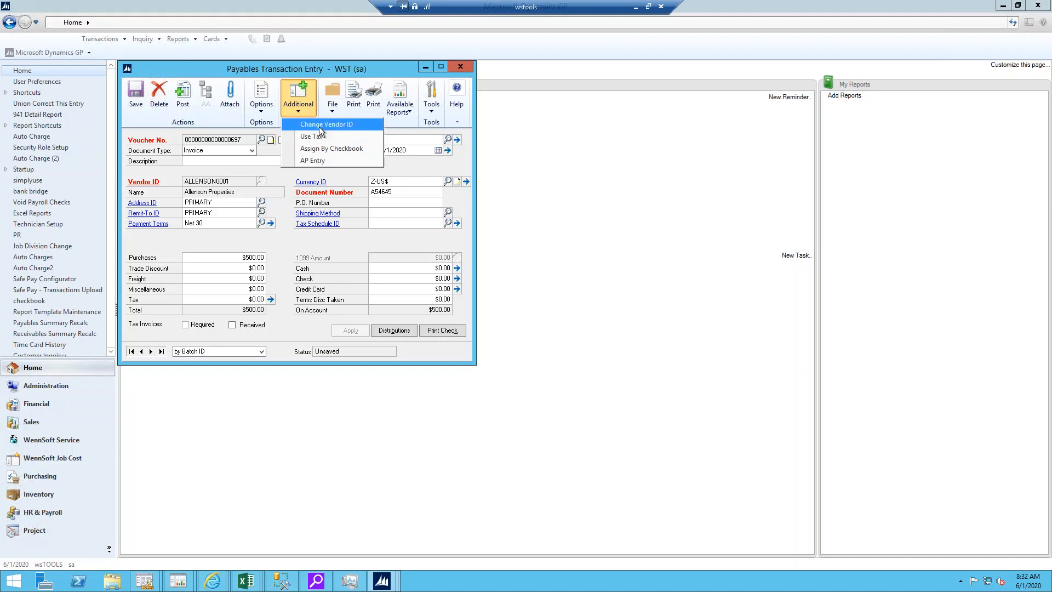
pyautogui.click(320, 128)
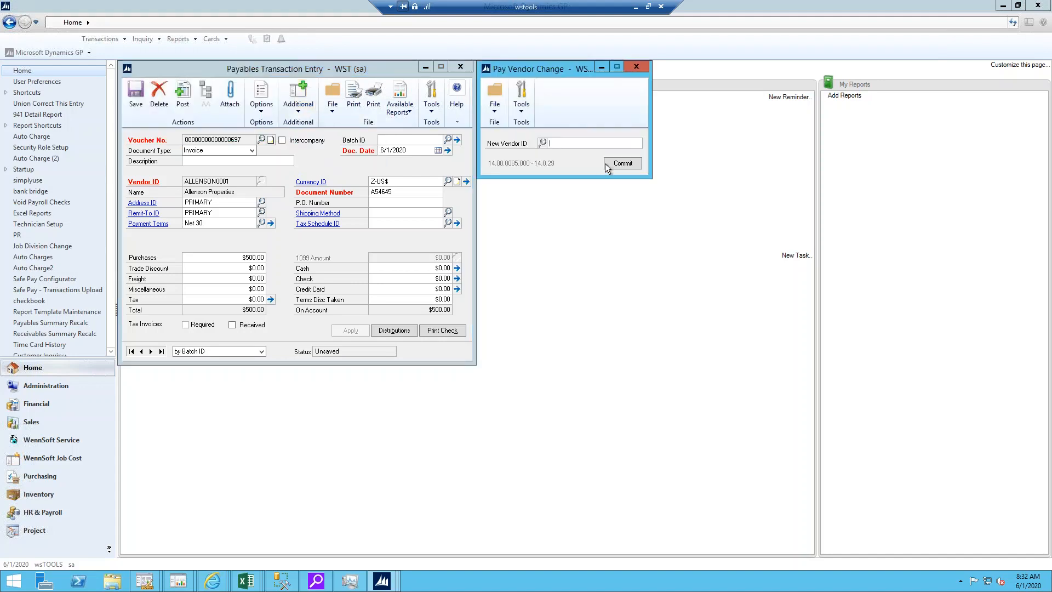
pyautogui.click(606, 164)
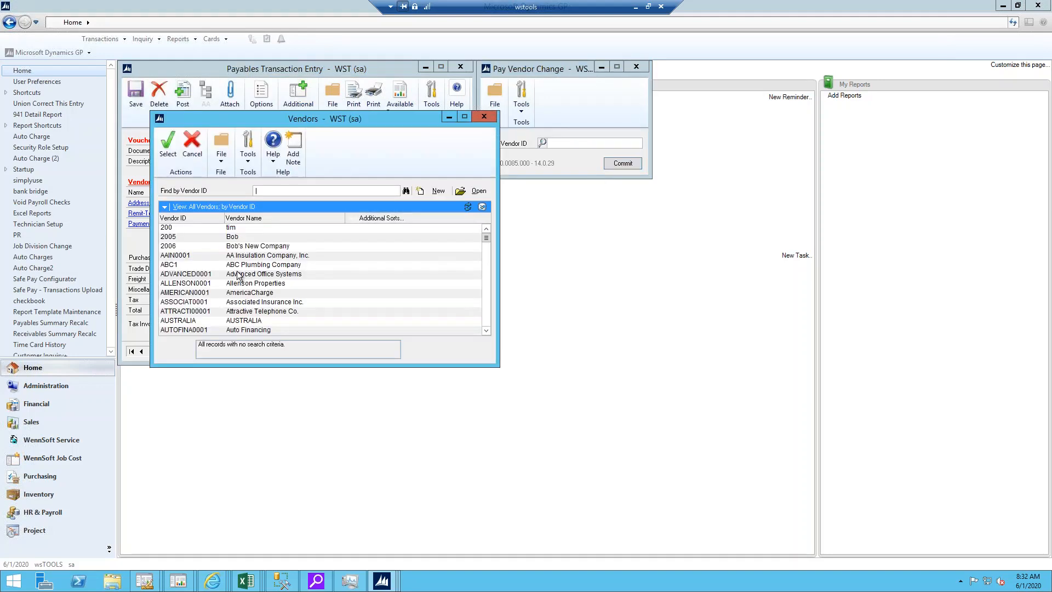
pyautogui.doubleClick(238, 274)
pyautogui.click(620, 164)
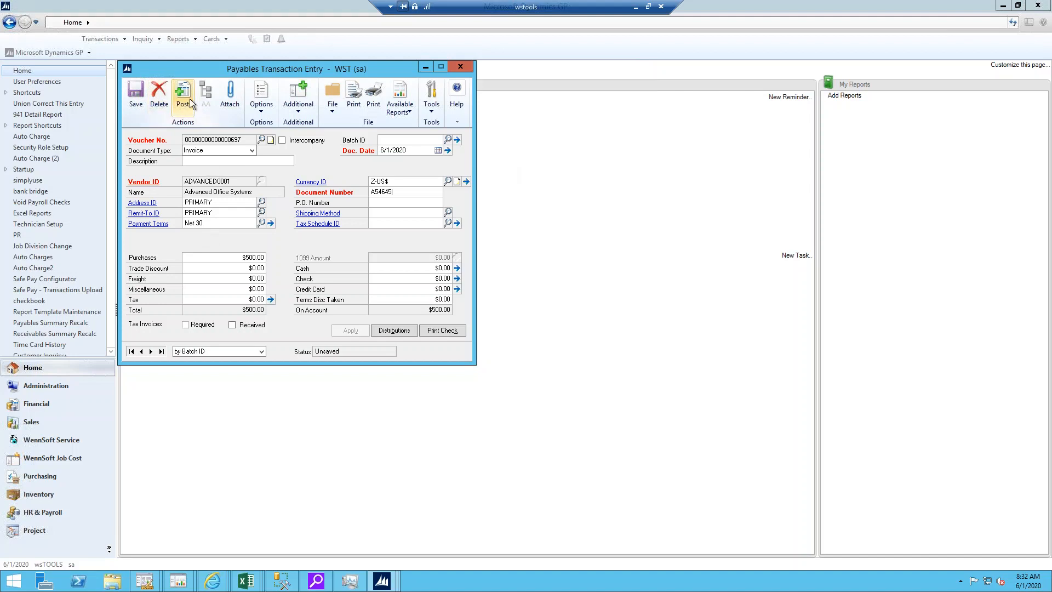
# Step: Close Payables Transaction Entry and delete the unsaved invoice
pyautogui.click(460, 68)
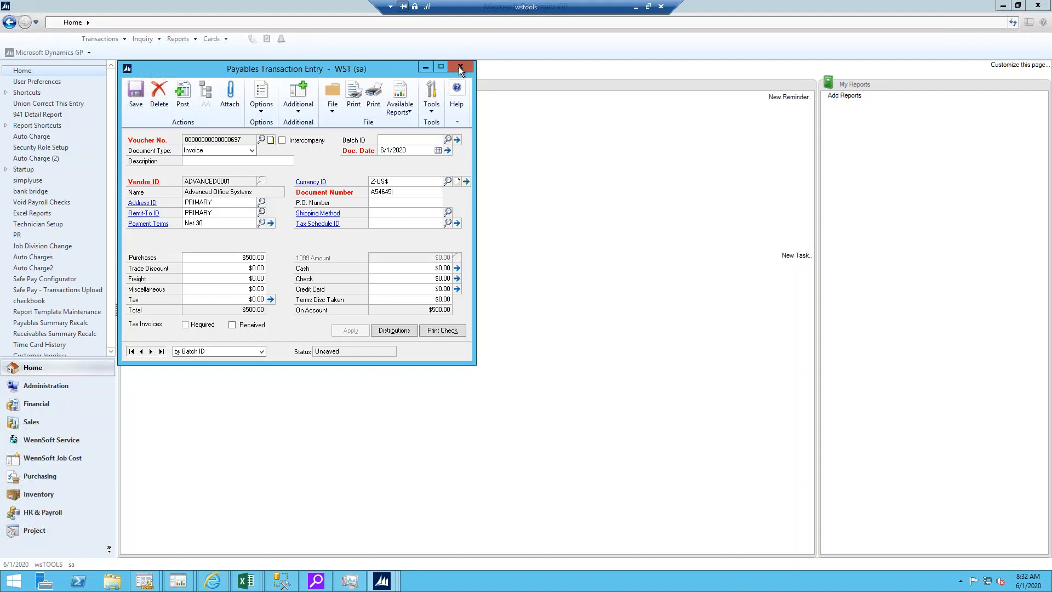
pyautogui.click(460, 68)
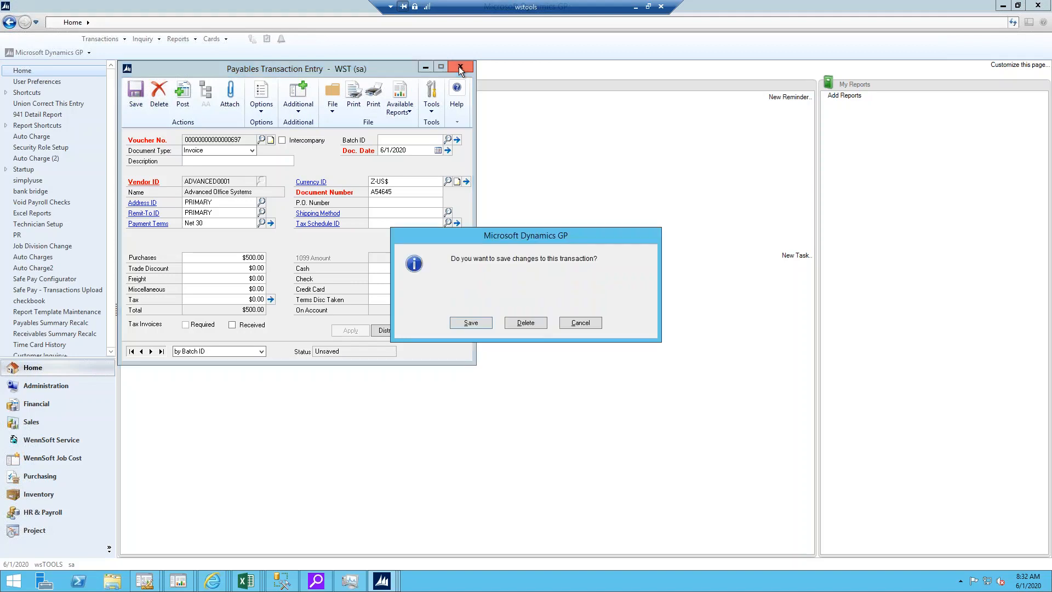
pyautogui.click(525, 326)
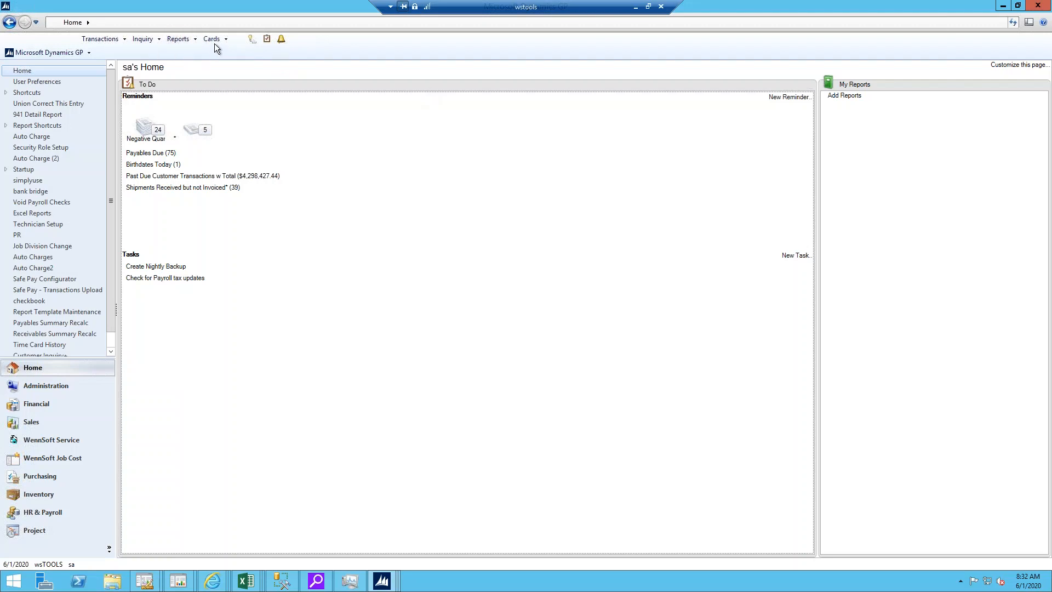
# Step: Open Customer Combiner and Modifier from the sales utilities, review its combine and modify options, and close it
pyautogui.click(74, 53)
pyautogui.moveTo(61, 106)
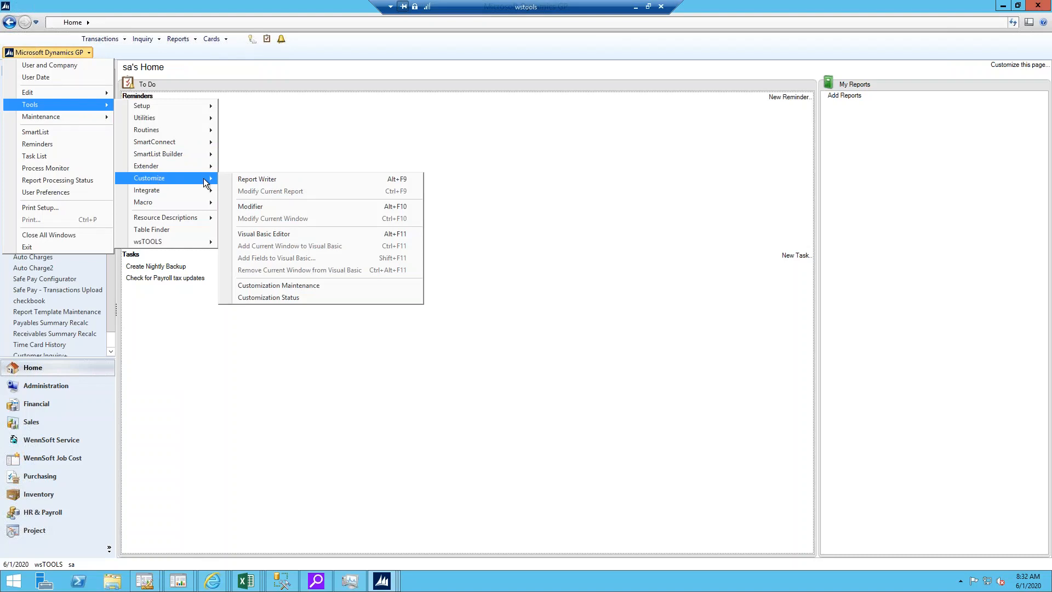
pyautogui.moveTo(162, 108)
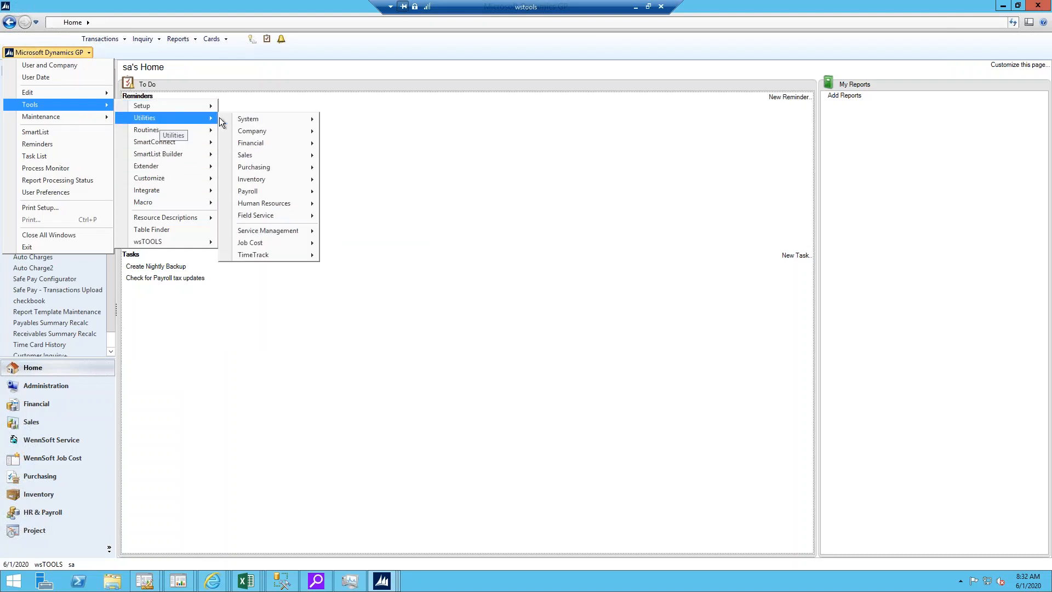
pyautogui.moveTo(248, 155)
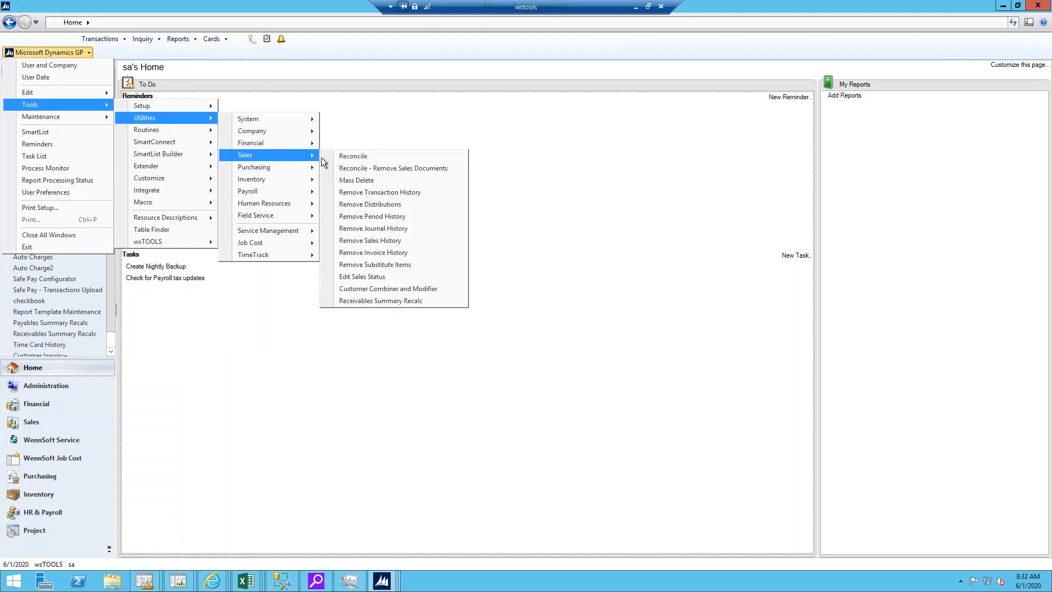
pyautogui.click(385, 287)
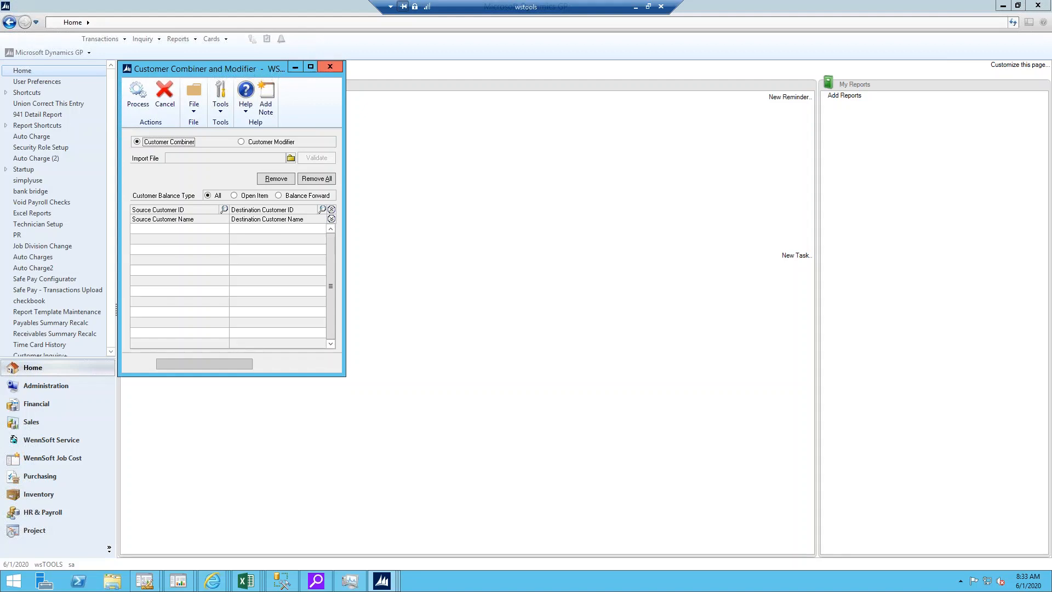
pyautogui.click(330, 66)
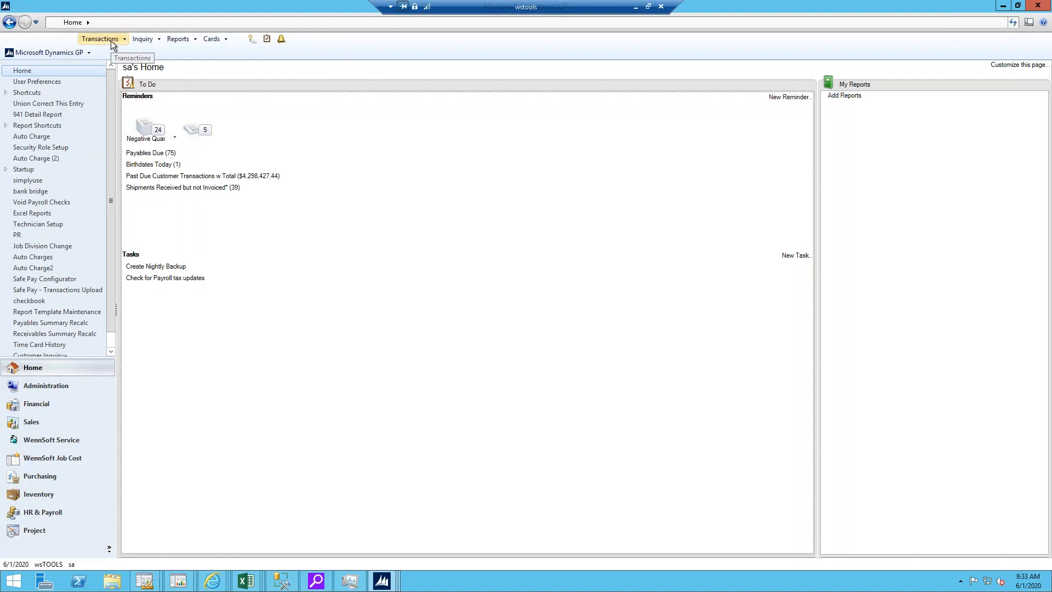
# Step: Search customer Quick Find for the last four digits of the customer's phone number, using the Contains search type
pyautogui.hotkey('ctrl', 'q')
pyautogui.write('2515')
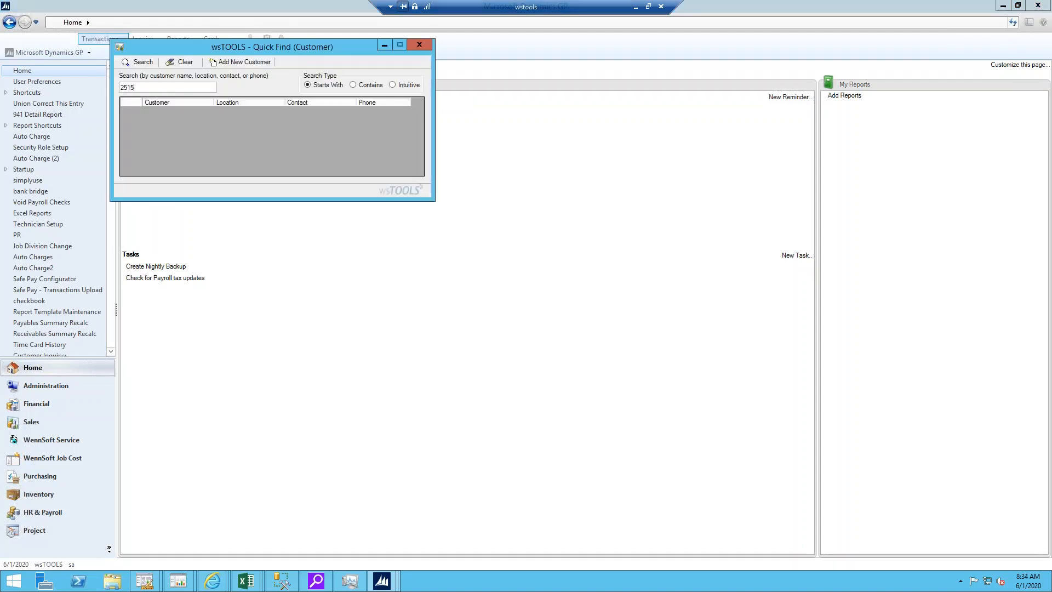
pyautogui.press('Return')
pyautogui.click(404, 85)
pyautogui.click(354, 84)
pyautogui.click(141, 62)
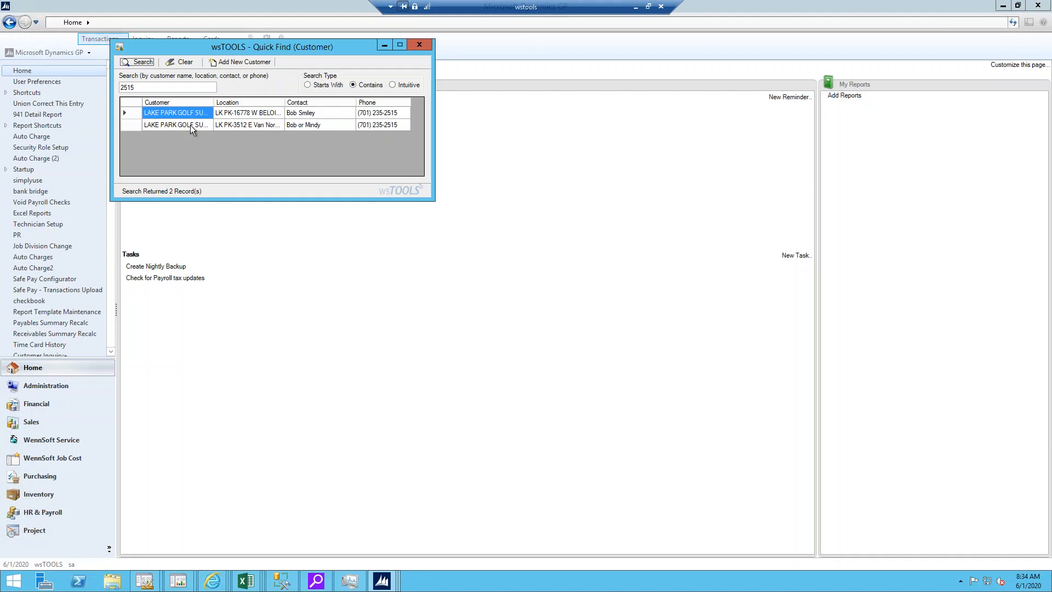
# Step: Open the second LAKE PARK GOLF SUPPLY search result in Service Manager, clearing and closing Quick Find
pyautogui.click(135, 126)
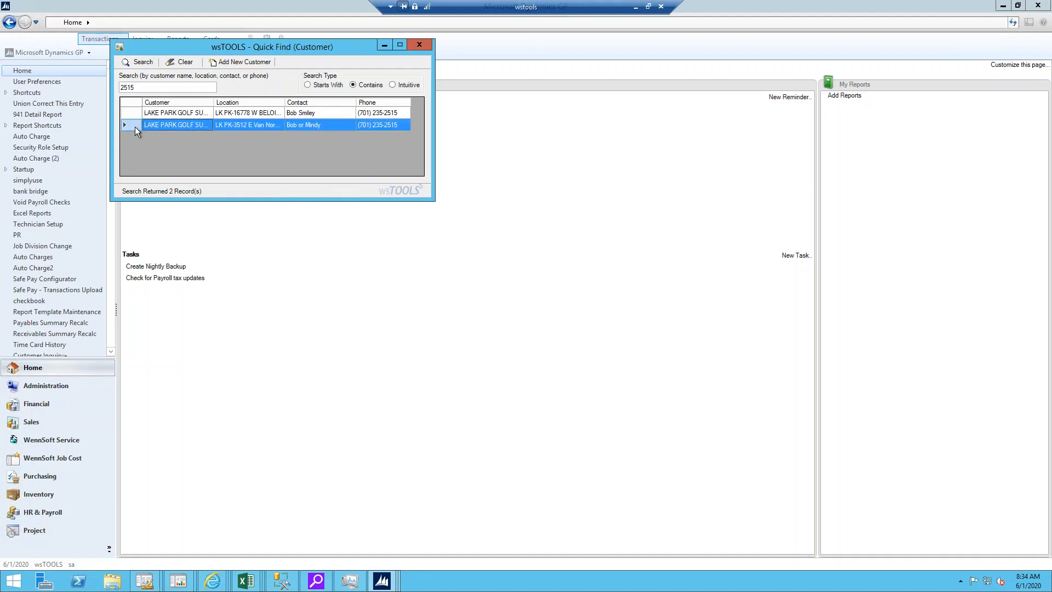
pyautogui.click(154, 125)
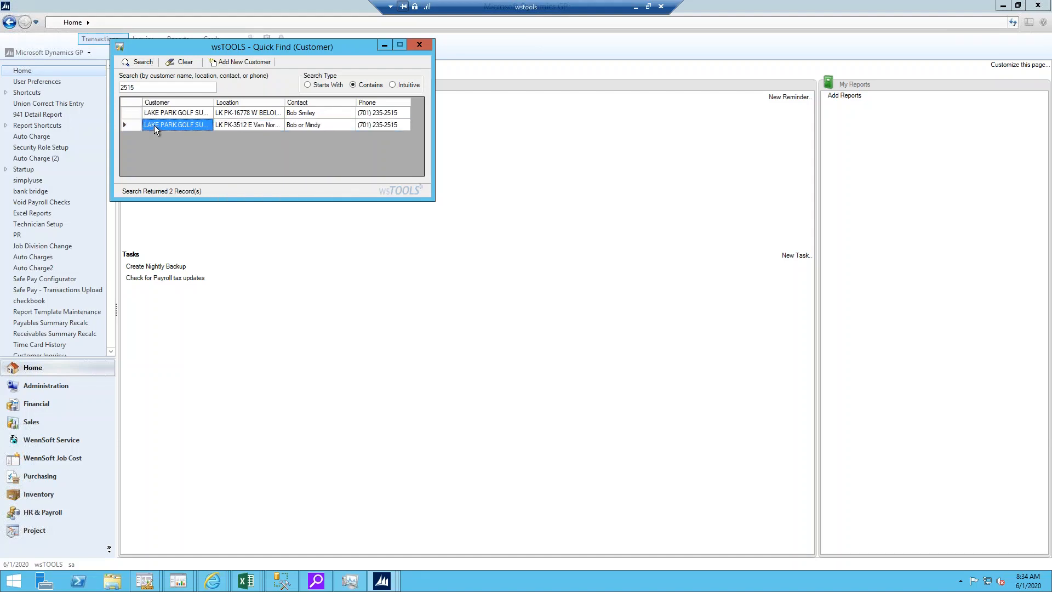
pyautogui.click(132, 125)
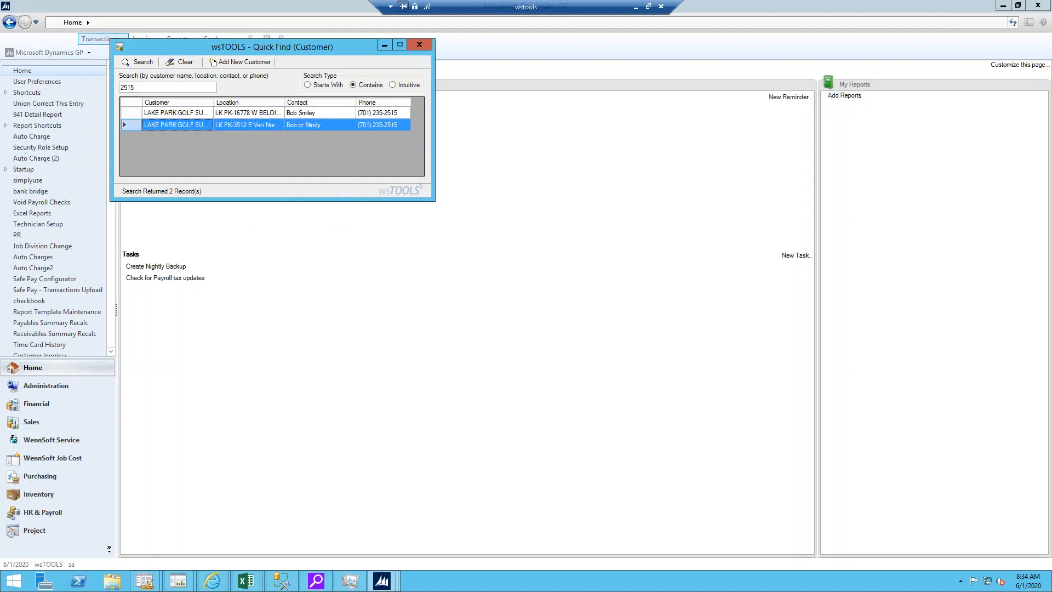
pyautogui.click(184, 62)
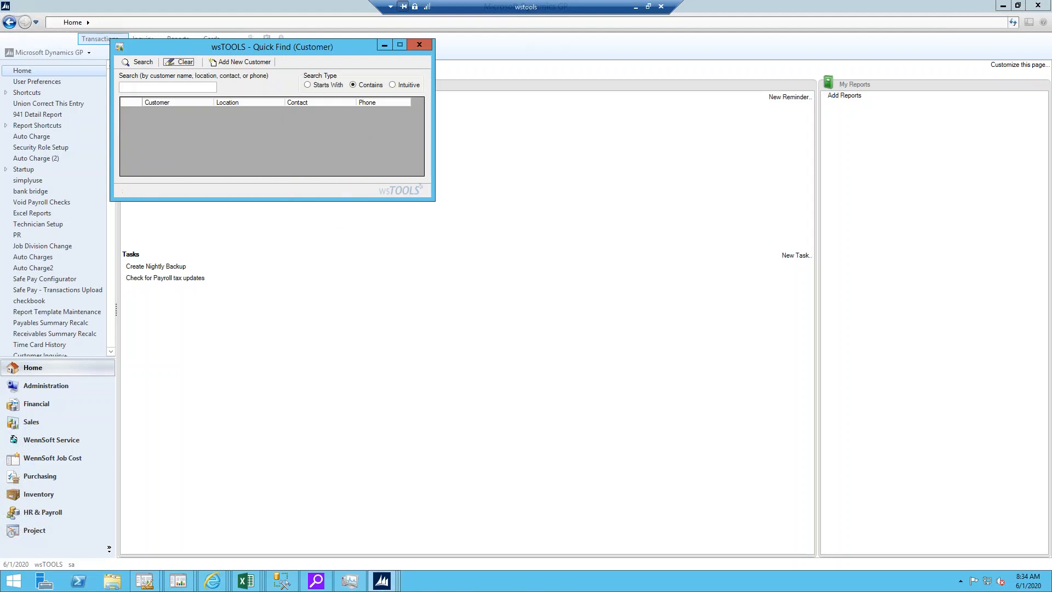
pyautogui.click(421, 45)
pyautogui.moveTo(382, 580)
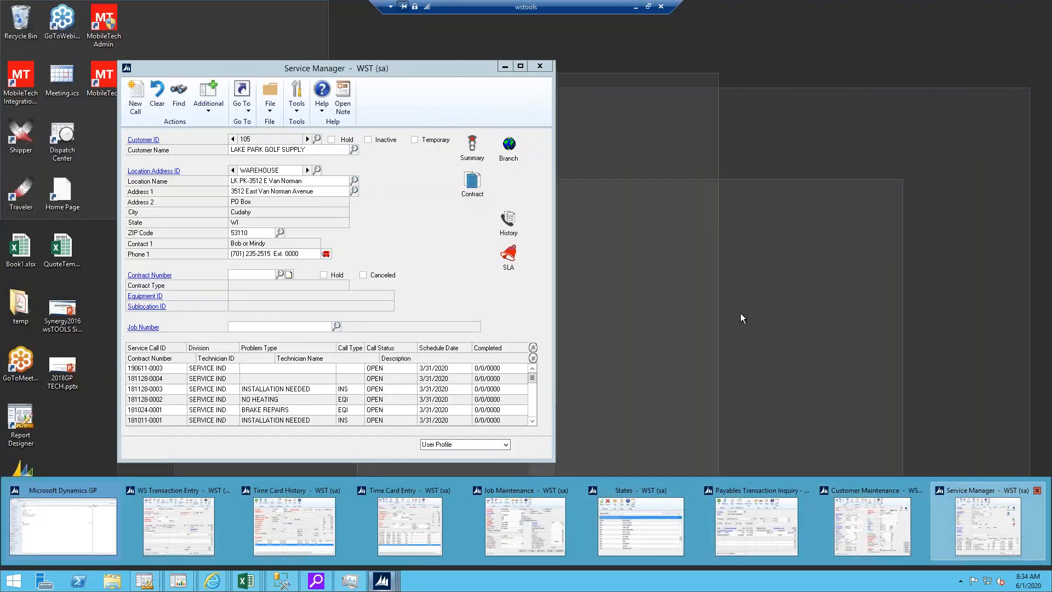
pyautogui.click(988, 526)
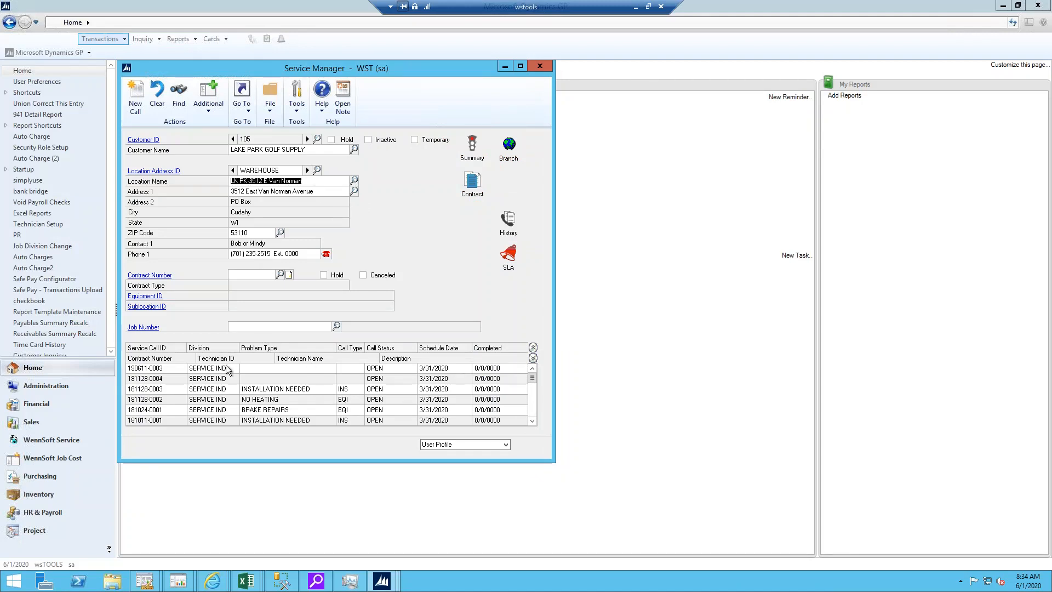
# Step: Create a new service call for LAKE PARK GOLF SUPPLY's WAREHOUSE location with the description TEST
pyautogui.click(135, 98)
pyautogui.click(496, 323)
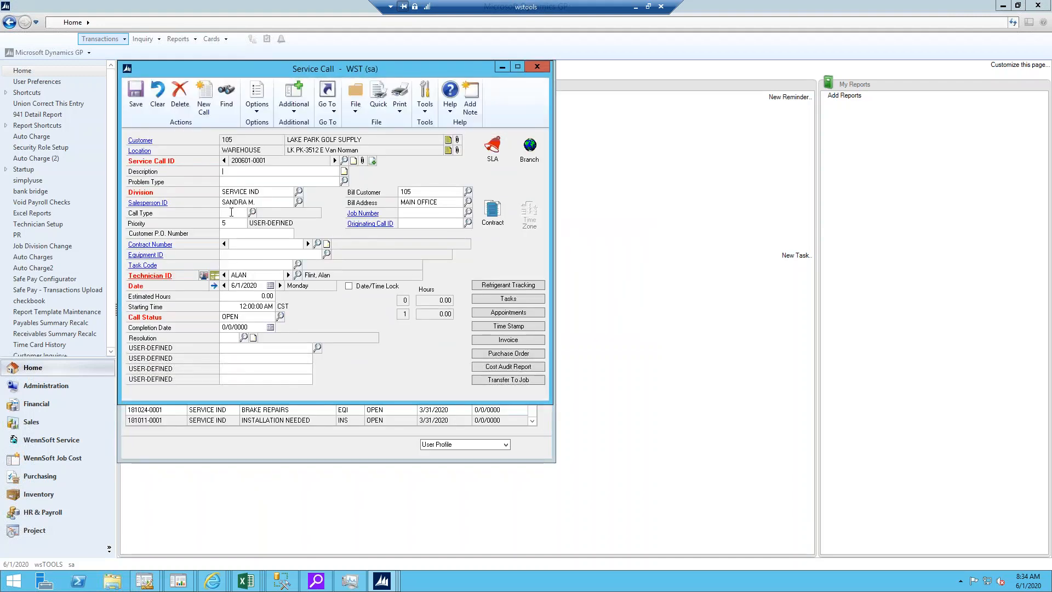
pyautogui.click(251, 171)
pyautogui.write('TEST')
pyautogui.press('Tab')
# Step: Open the service call's invoice and post an added material cost with a unit cost of $400, cancelling the posting report
pyautogui.click(503, 344)
pyautogui.click(501, 325)
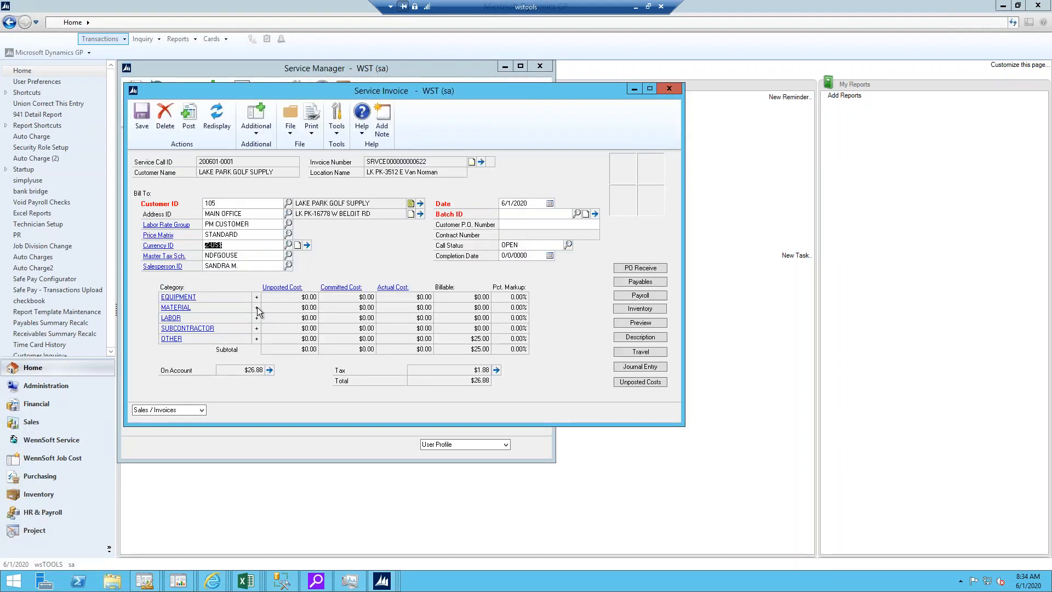
pyautogui.click(256, 307)
pyautogui.click(293, 226)
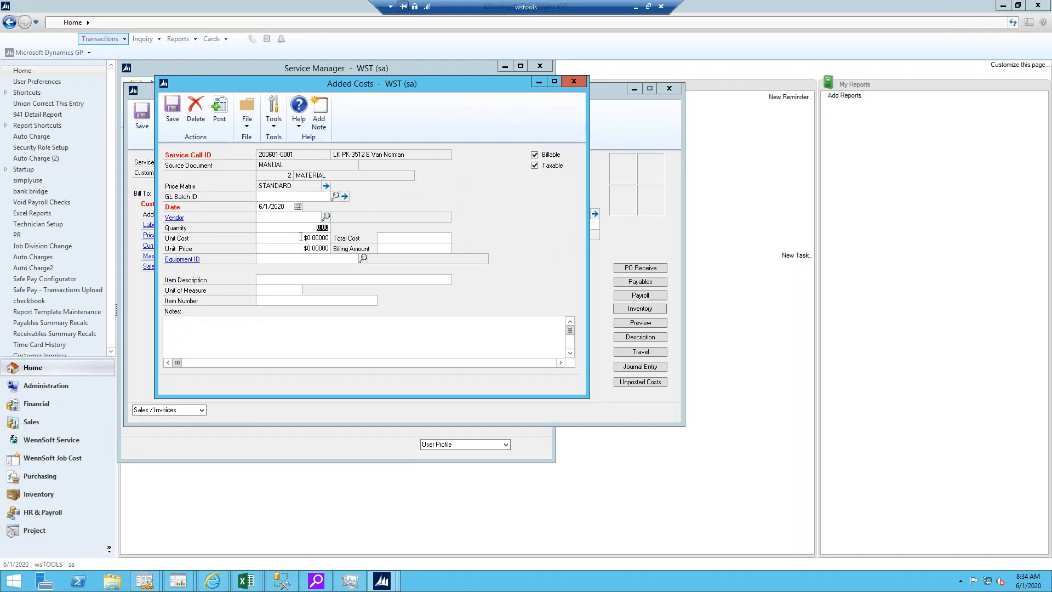
pyautogui.click(322, 238)
pyautogui.write('400')
pyautogui.press('Tab')
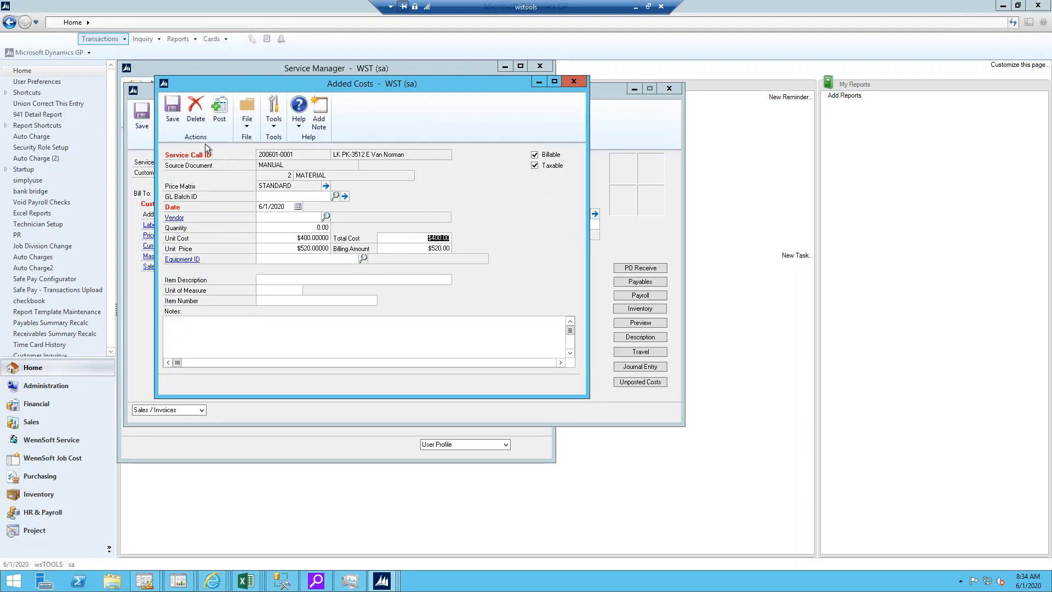
pyautogui.click(220, 110)
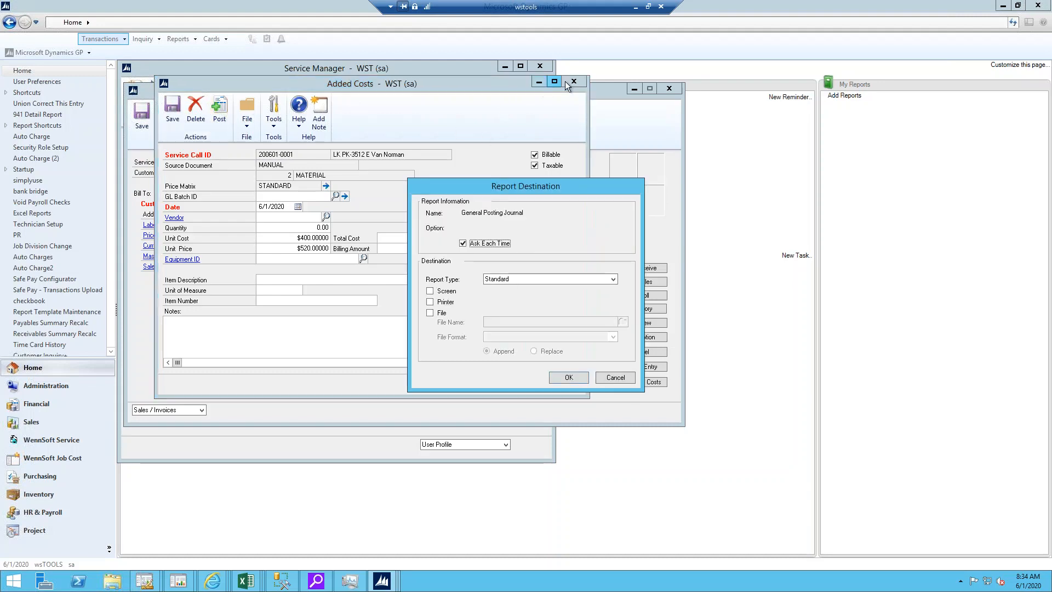
pyautogui.click(614, 377)
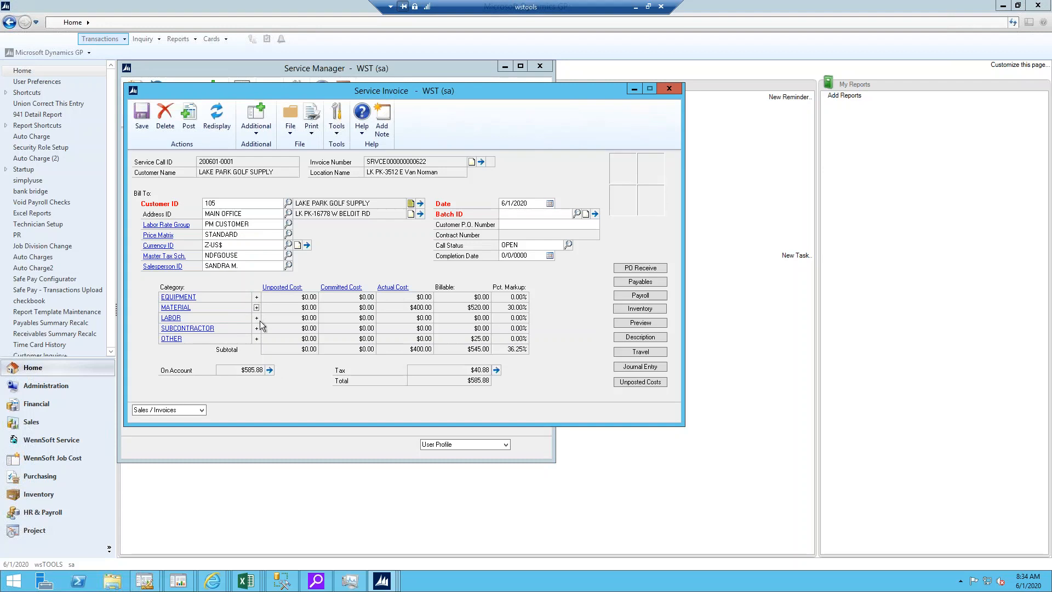
# Step: Start an added labor cost on the service invoice, entering the technician's employee ID and a billing amount of $500
pyautogui.click(257, 319)
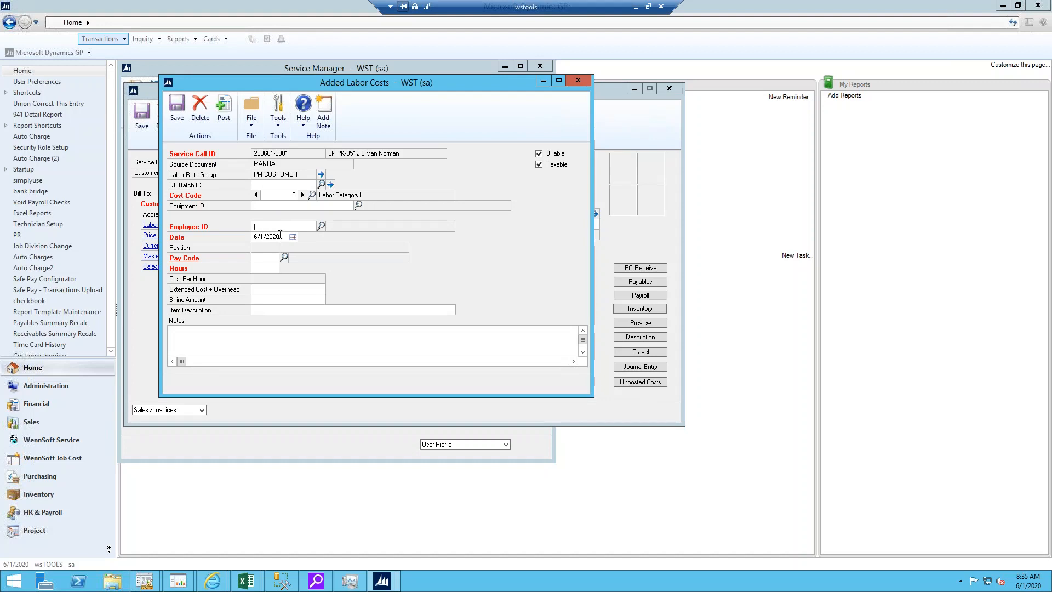
pyautogui.write('ALAN')
pyautogui.press('Tab')
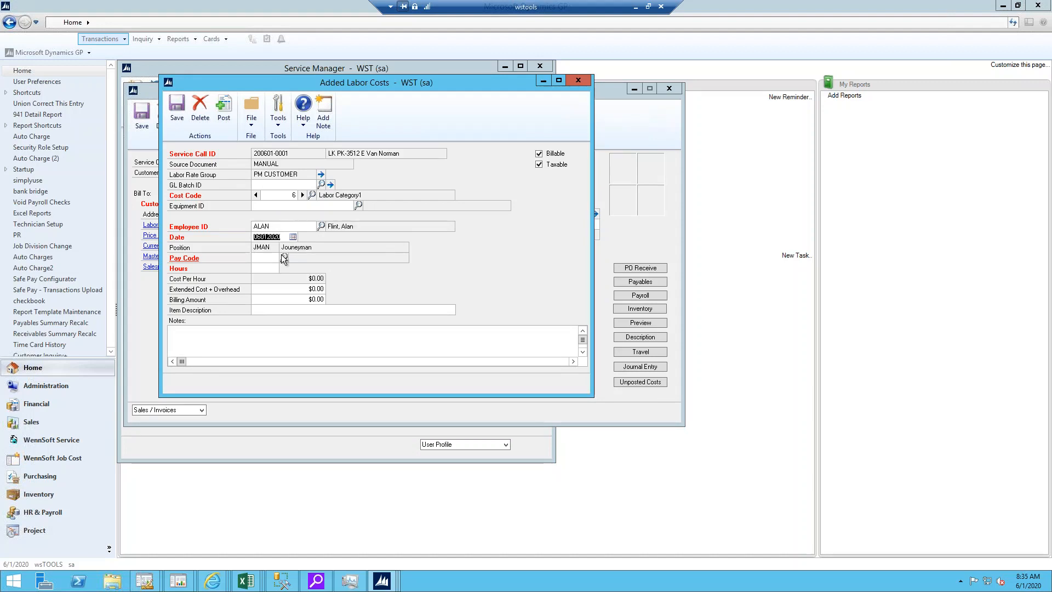
pyautogui.click(298, 298)
pyautogui.write('500')
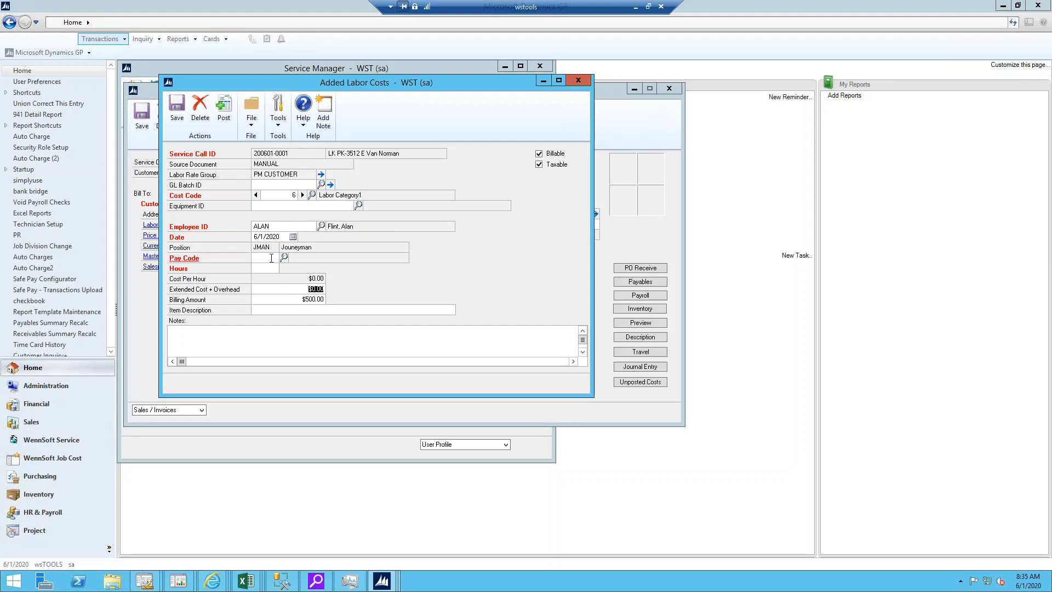
# Step: Assign pay code HOUR and 8 hours to the labor cost and post it, cancelling the posting report
pyautogui.click(272, 259)
pyautogui.write('HOUR')
pyautogui.press('Tab')
pyautogui.write('8')
pyautogui.press('Tab')
pyautogui.click(223, 112)
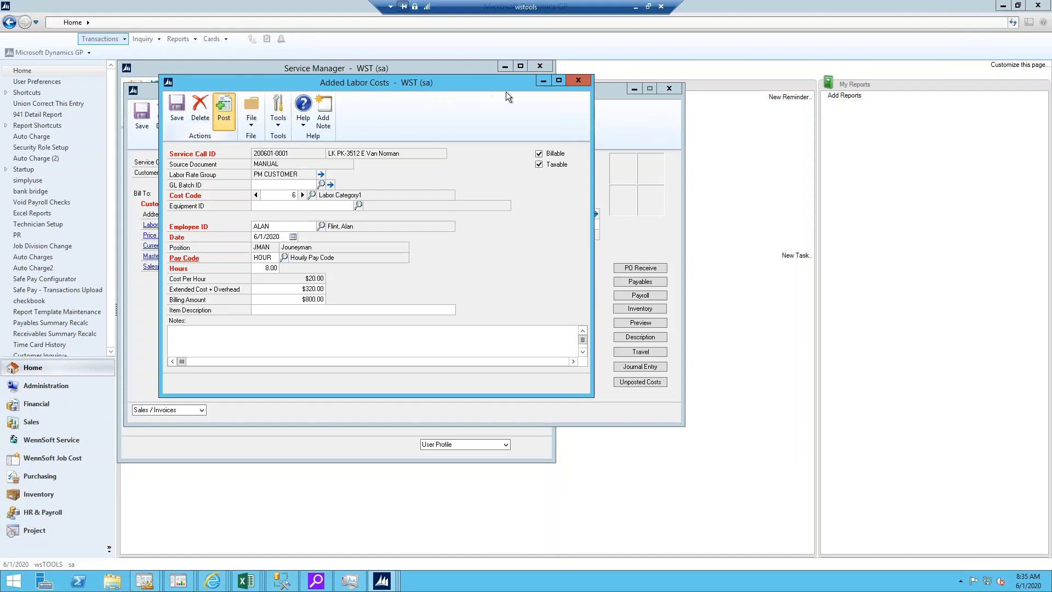
pyautogui.click(614, 377)
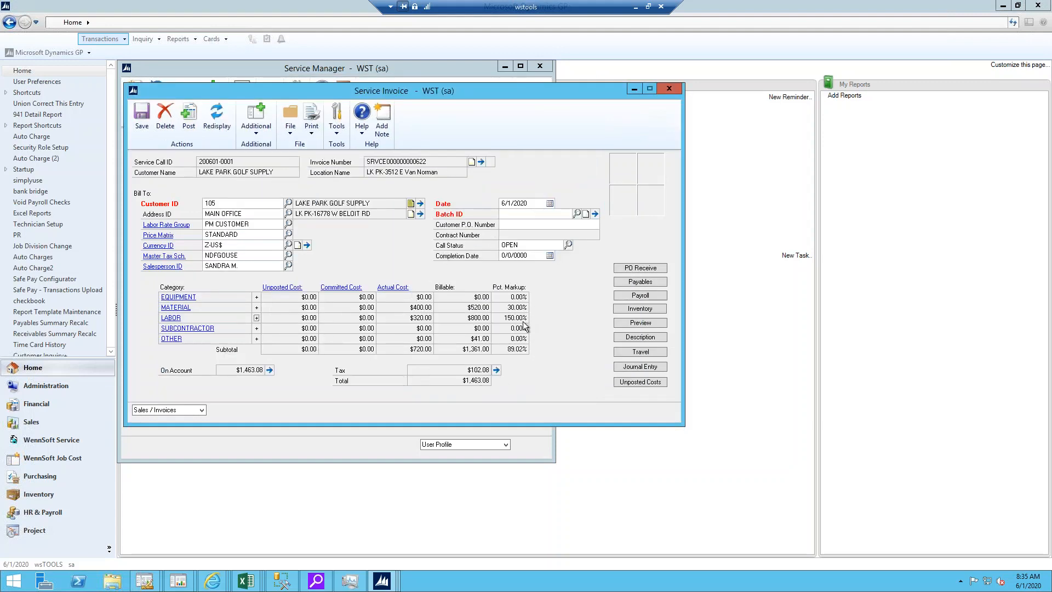
# Step: Generate the Invoice 1 printout of the service invoice and minimize its report window
pyautogui.click(512, 216)
pyautogui.click(318, 132)
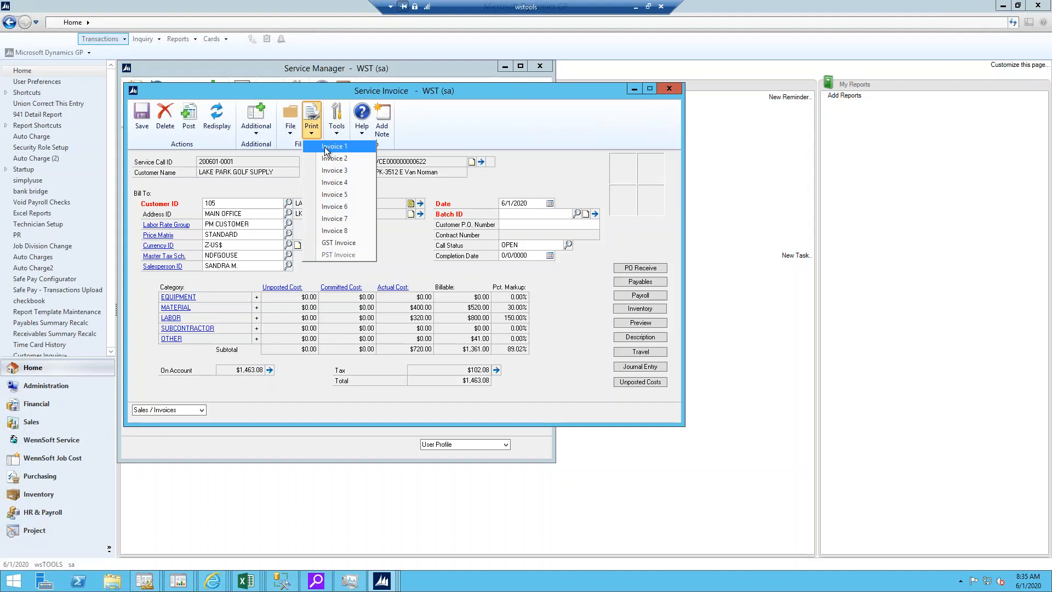
pyautogui.click(325, 146)
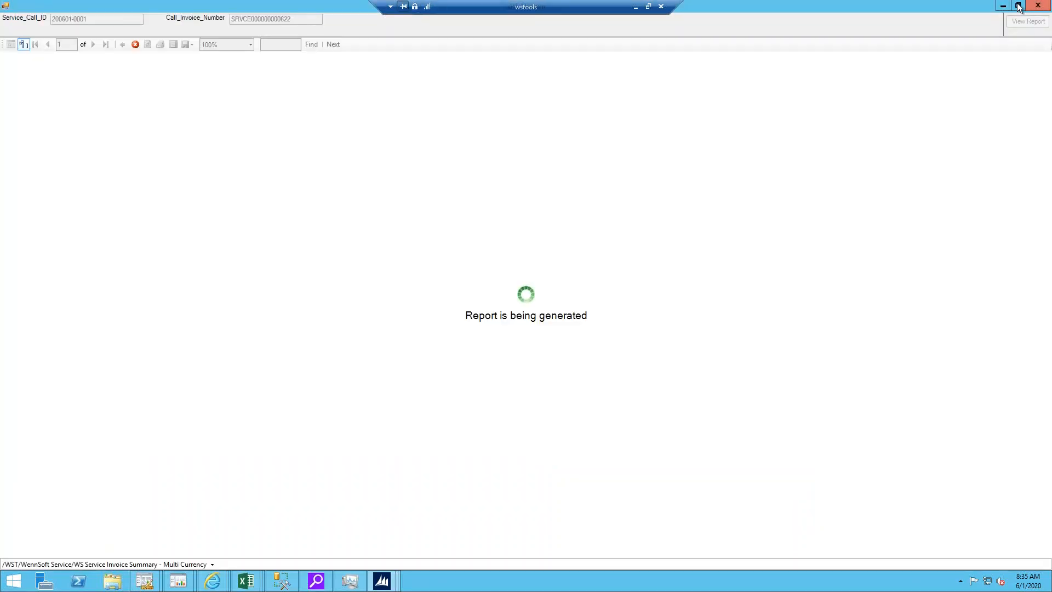
pyautogui.click(1003, 6)
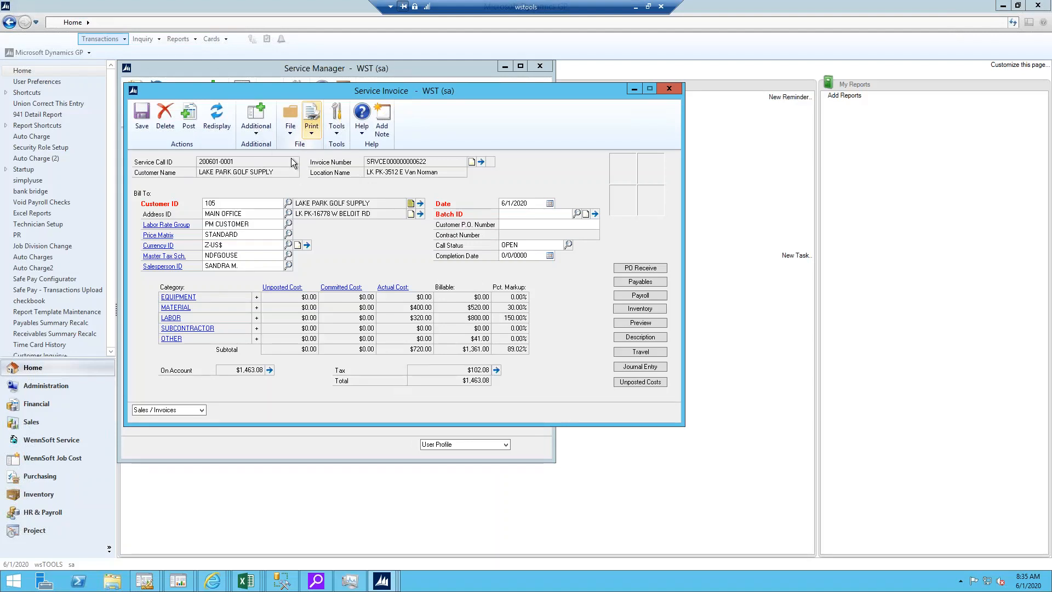
# Step: Post the service invoice, marking all open appointments complete, and cancel the Sales Entry Posting Journal report
pyautogui.click(255, 134)
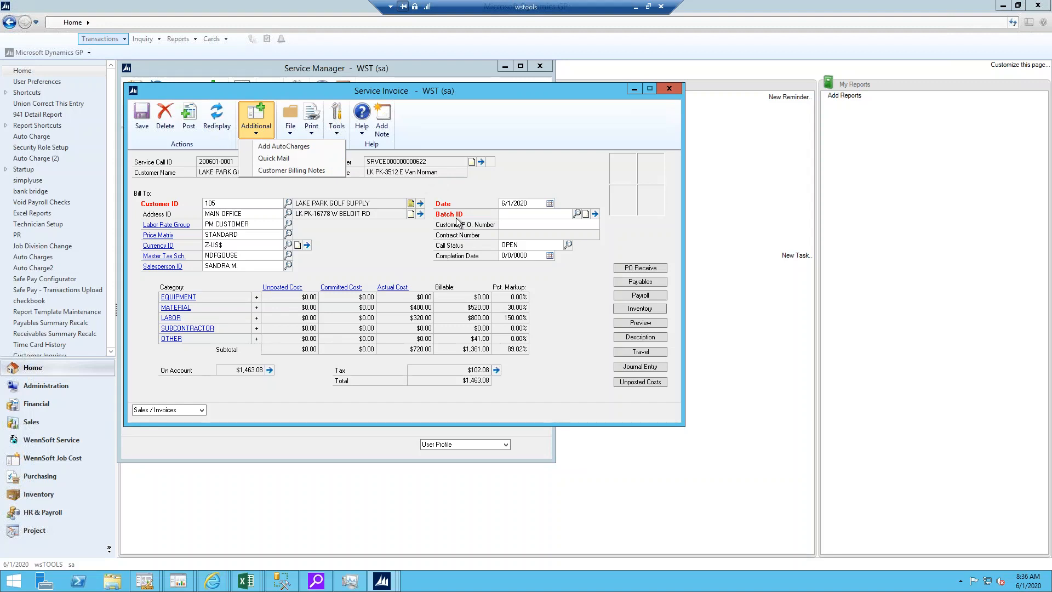
pyautogui.click(189, 118)
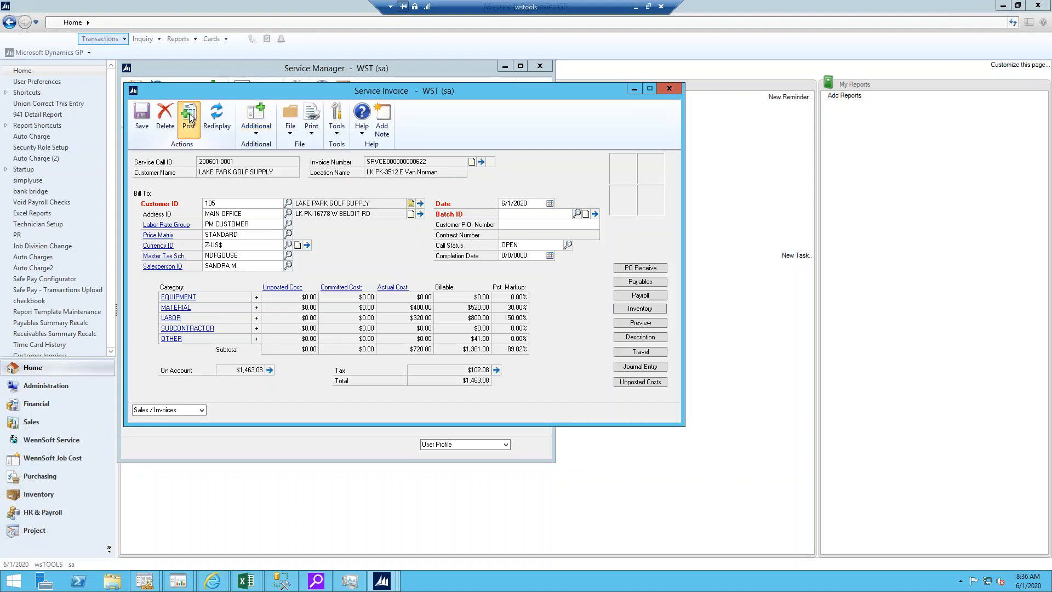
pyautogui.click(189, 117)
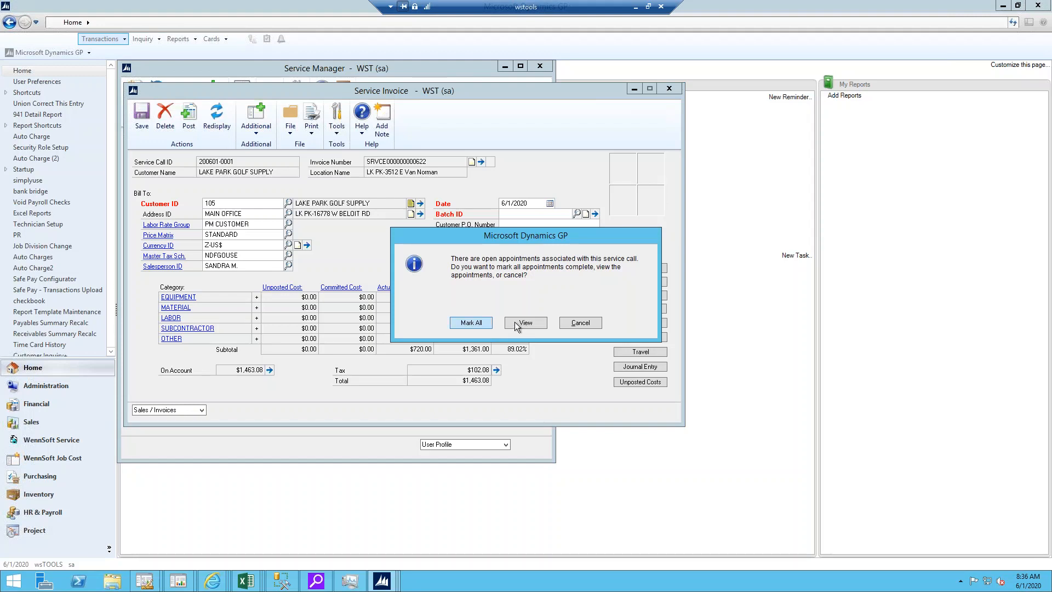
pyautogui.click(471, 323)
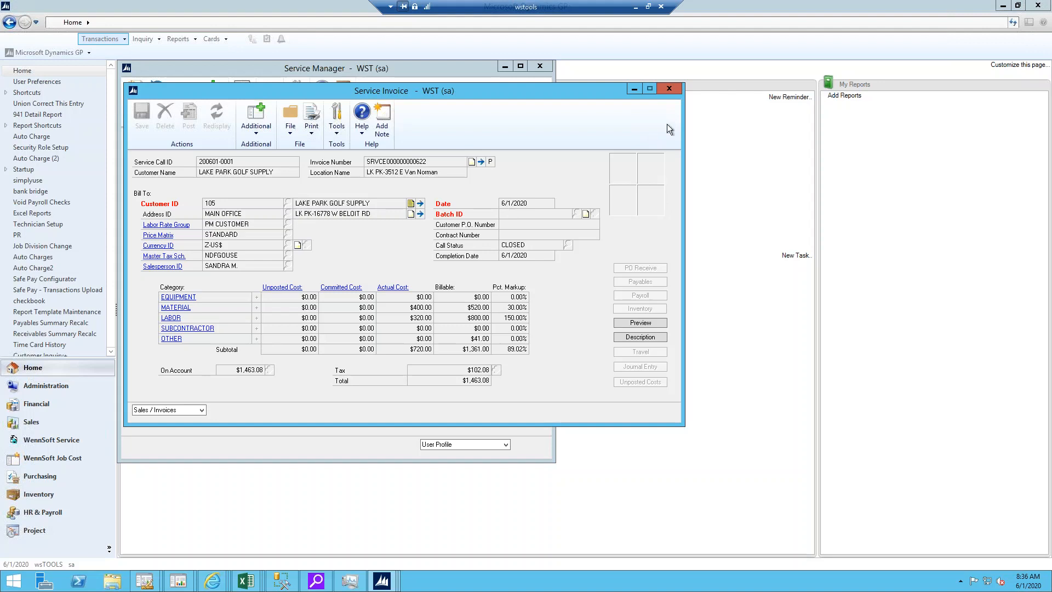
pyautogui.click(672, 90)
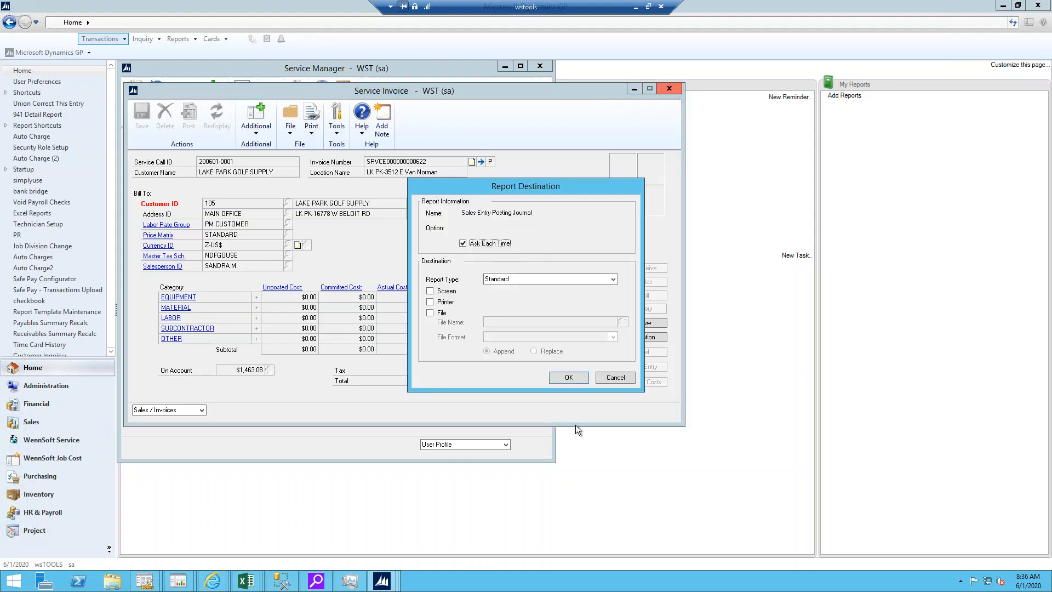
pyautogui.click(615, 377)
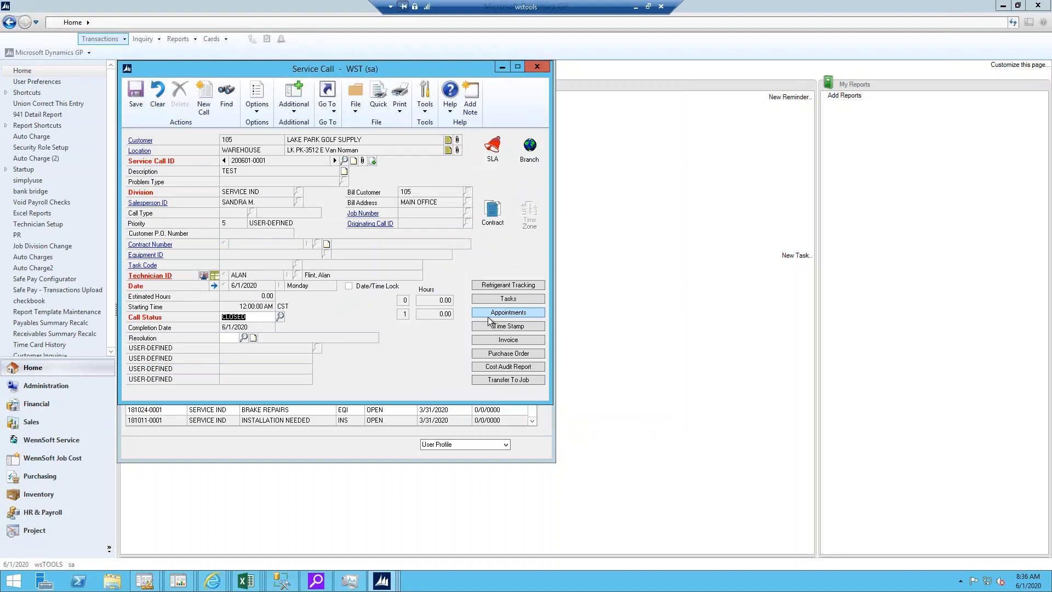
# Step: Close the service call and Service Manager windows and open the posted transaction maintenance for receivables
pyautogui.click(541, 67)
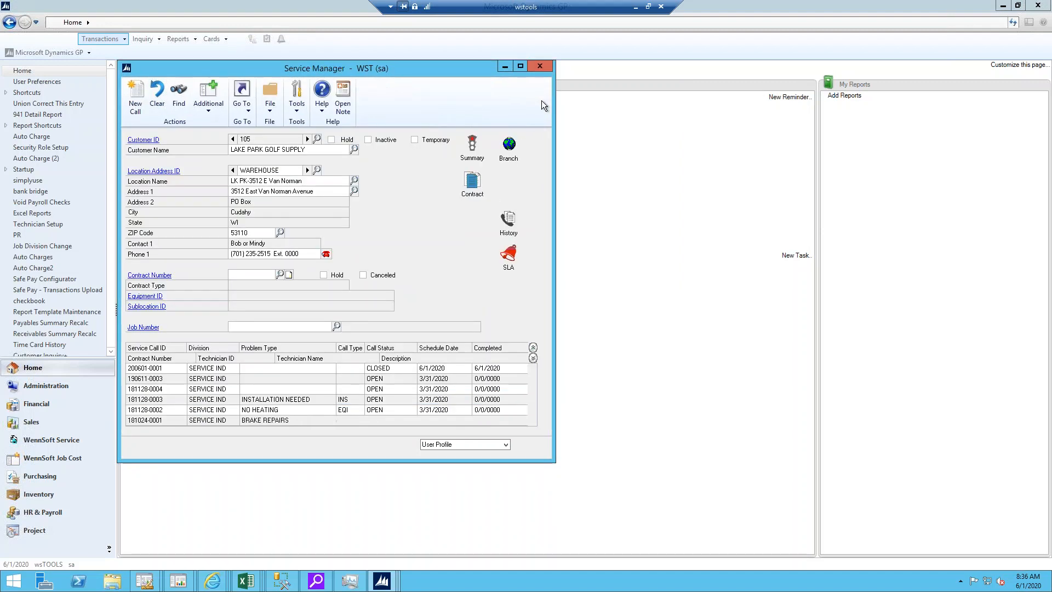
pyautogui.click(540, 69)
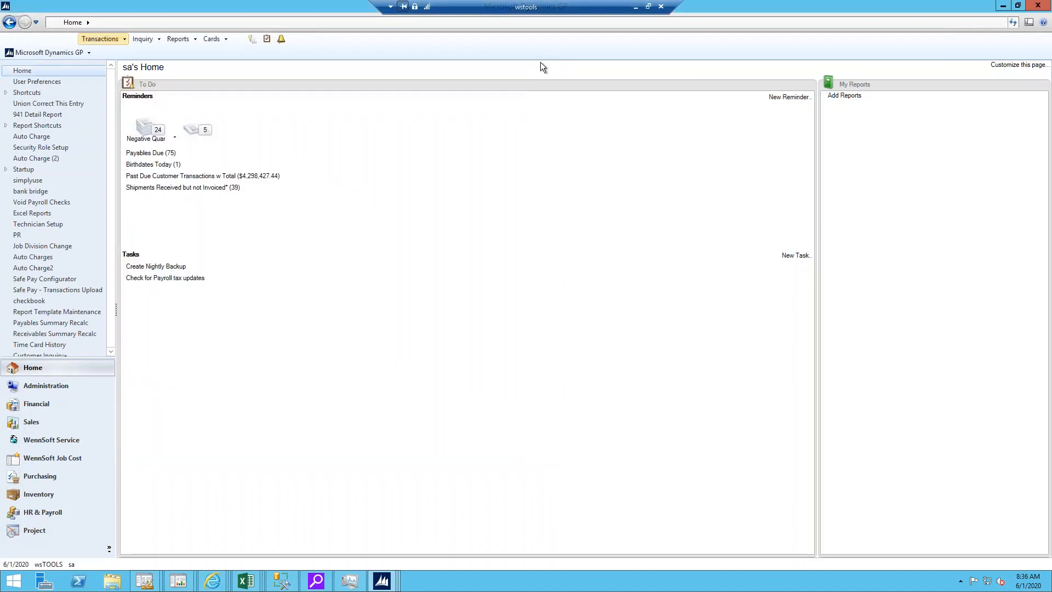
pyautogui.click(112, 38)
pyautogui.click(112, 39)
pyautogui.click(112, 39)
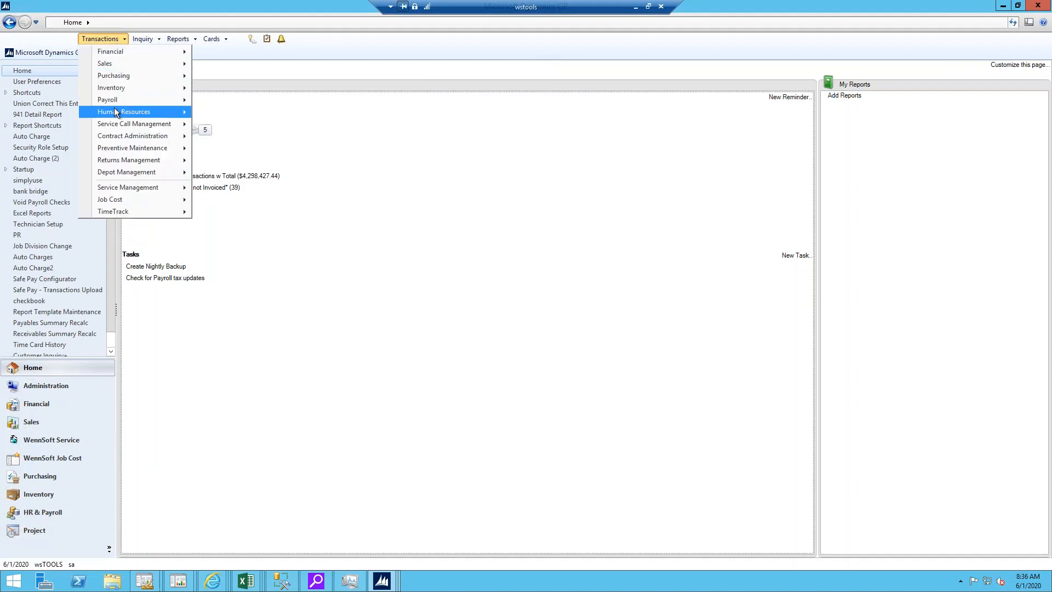
pyautogui.moveTo(115, 111)
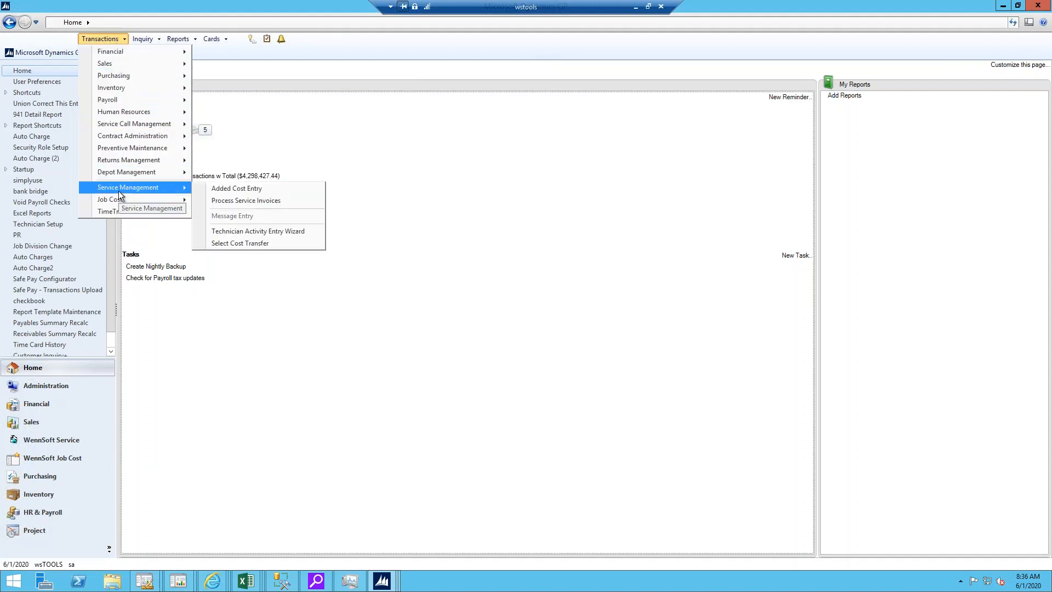
pyautogui.moveTo(106, 65)
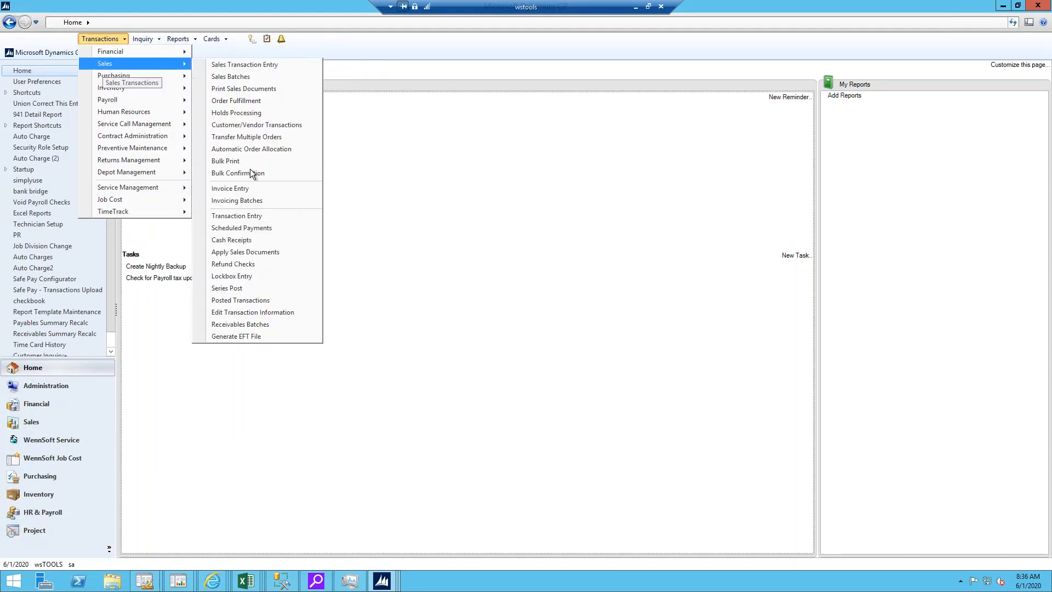
pyautogui.click(250, 301)
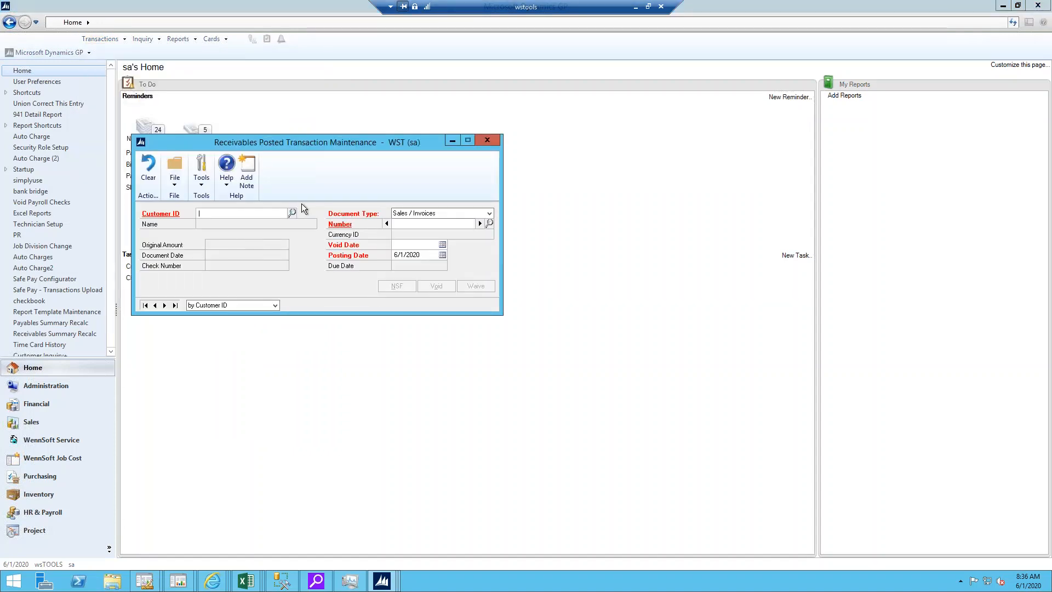
# Step: Enter LAKE PARK GOLF SUPPLY's customer ID and set the document type to Service / Repairs
pyautogui.write('LAK')
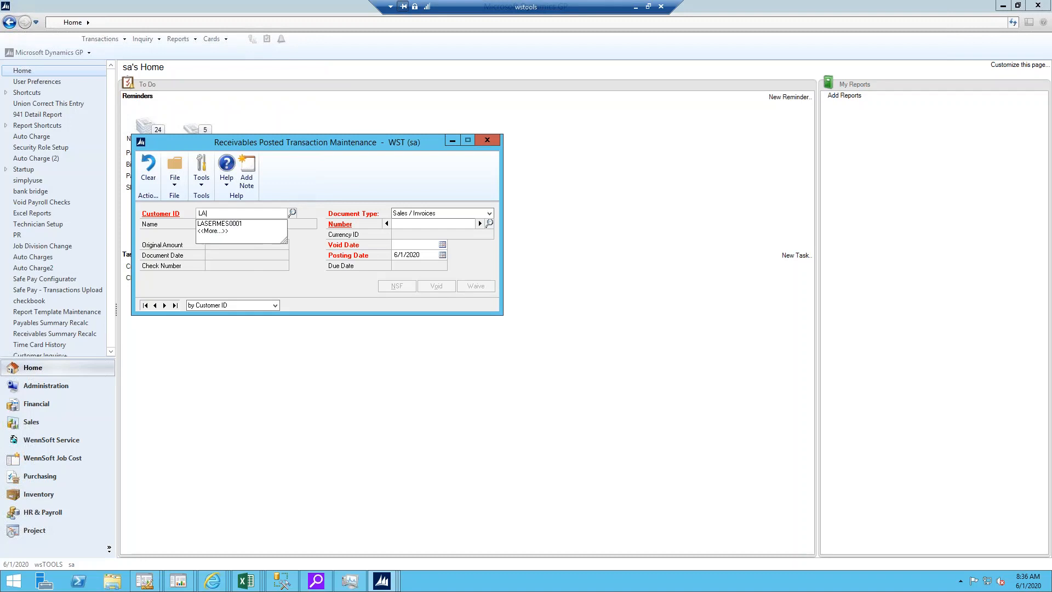
pyautogui.press('BackSpace')
pyautogui.press('BackSpace')
pyautogui.press('BackSpace')
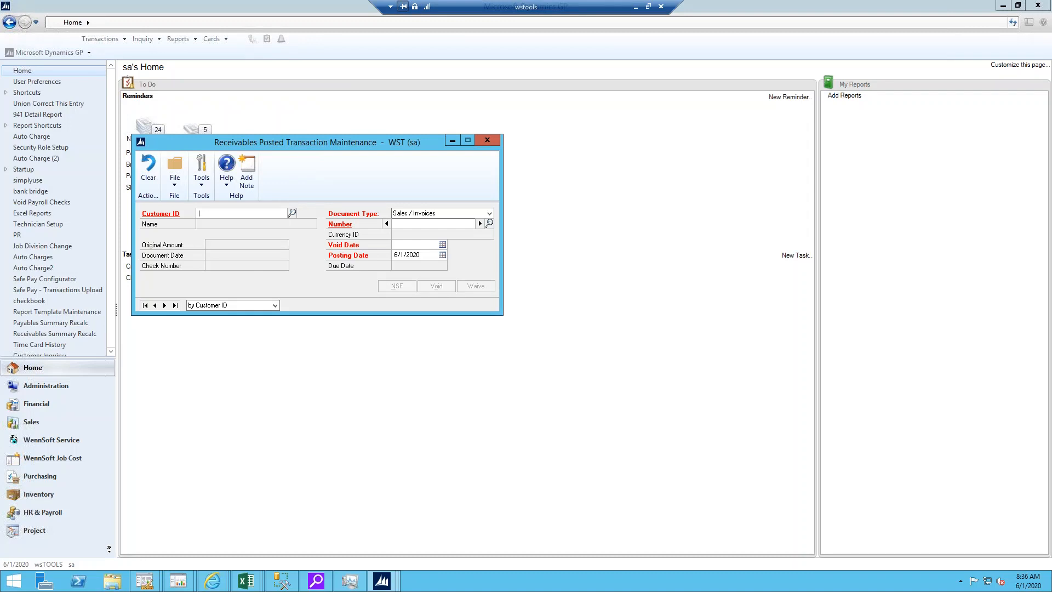
pyautogui.write('105')
pyautogui.press('Tab')
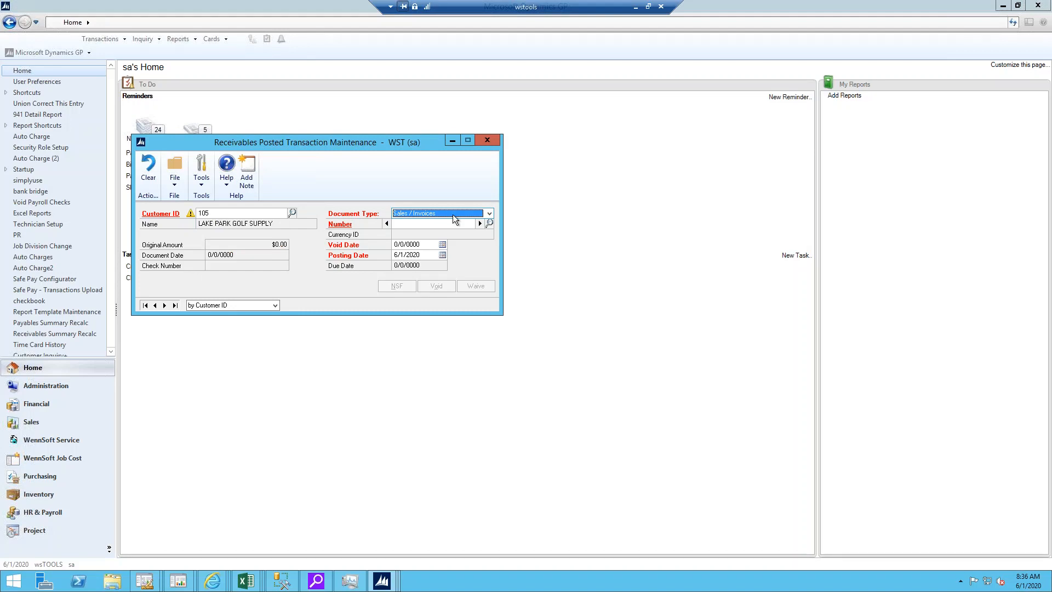
pyautogui.click(489, 213)
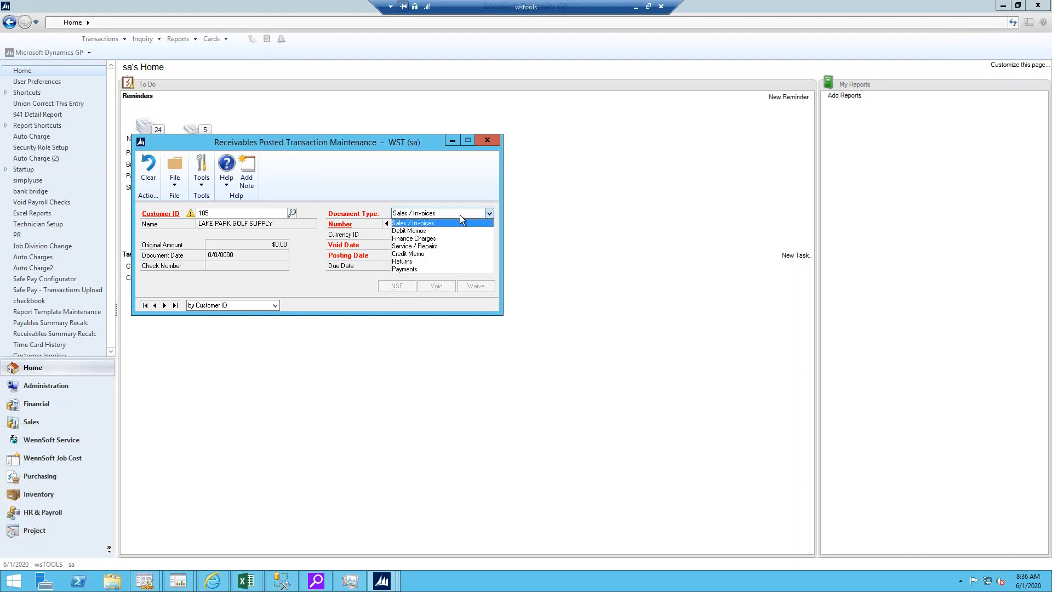
pyautogui.click(436, 246)
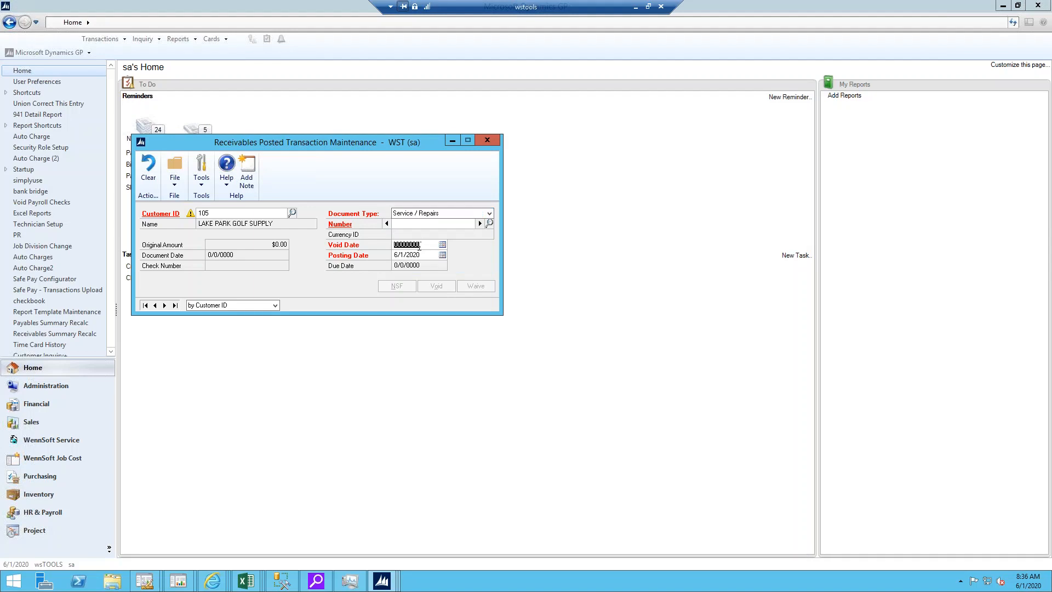
# Step: Select the customer's just-posted service invoice and void it, choosing to re-invoice the service call now
pyautogui.click(489, 224)
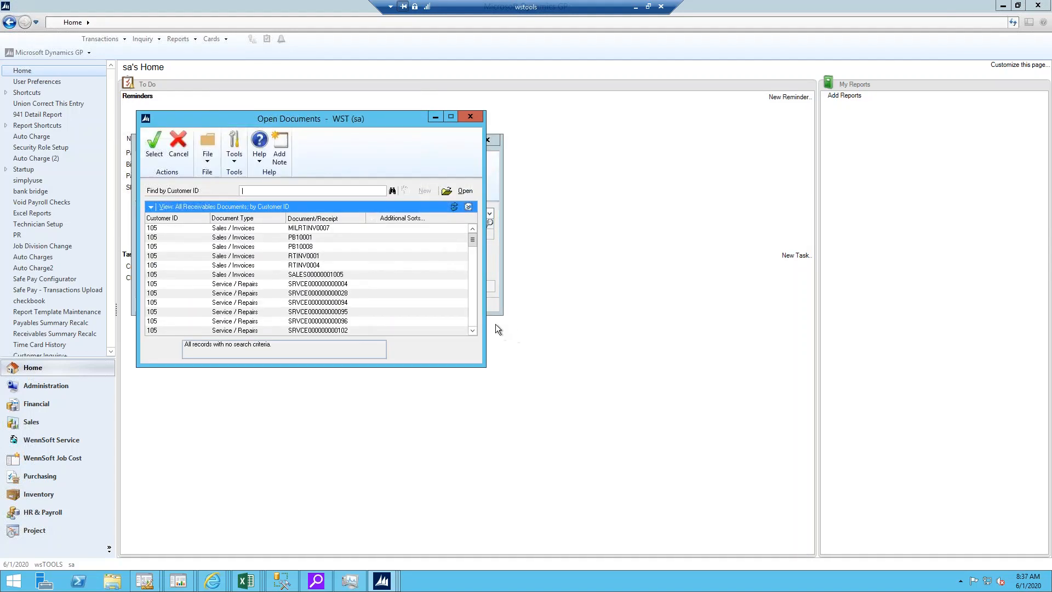
pyautogui.scroll(-5, 472, 320)
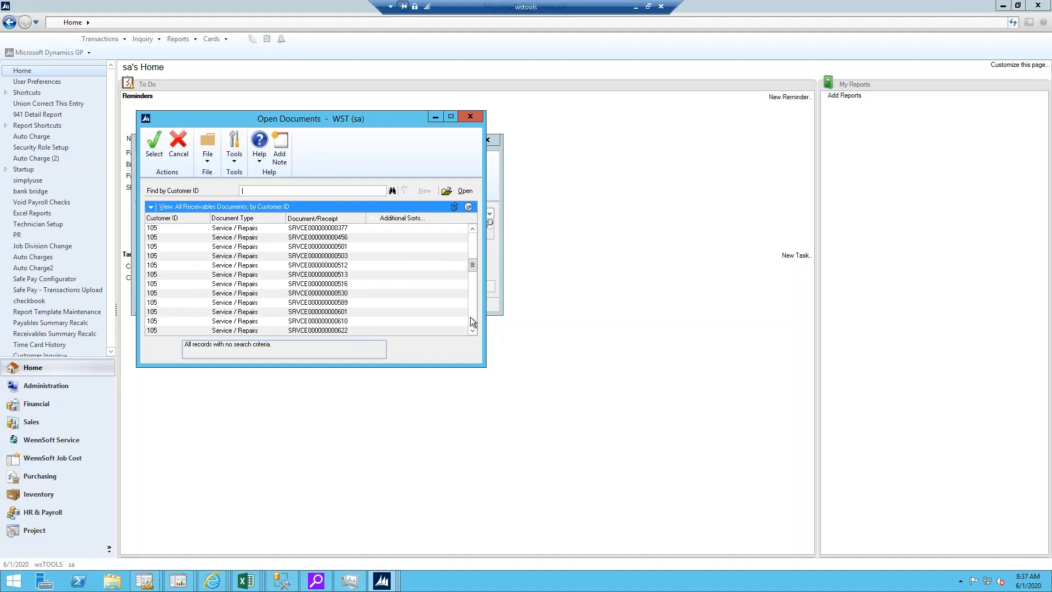
pyautogui.doubleClick(299, 330)
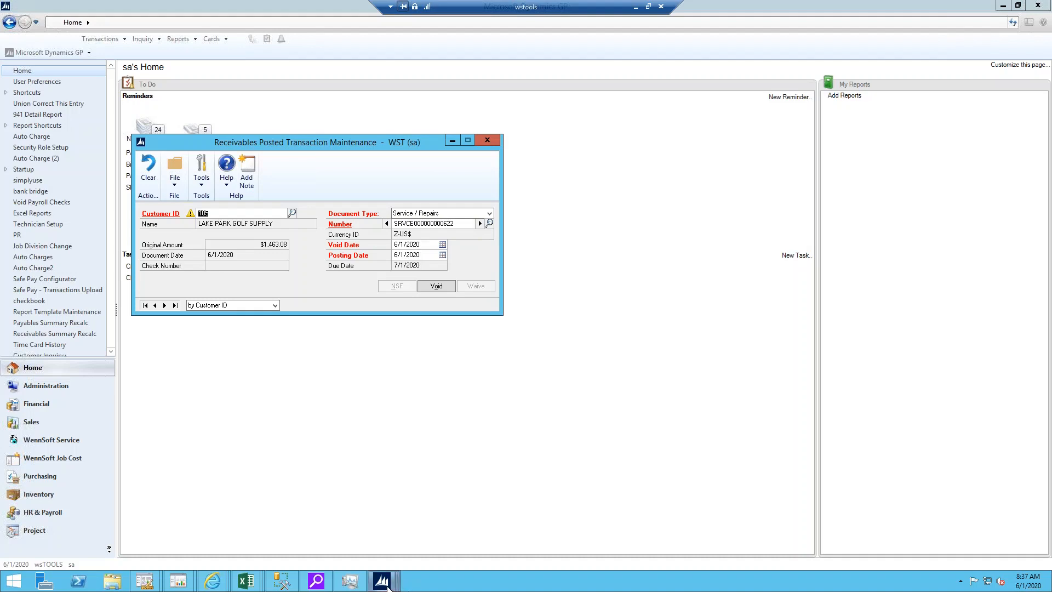
pyautogui.moveTo(387, 586)
pyautogui.click(405, 245)
pyautogui.click(402, 257)
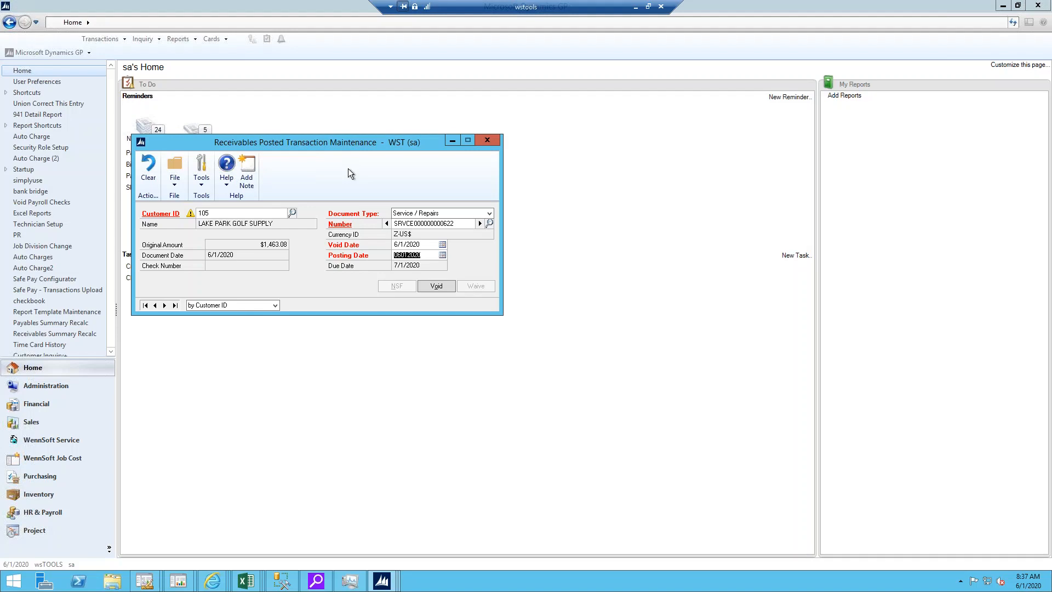
pyautogui.click(434, 286)
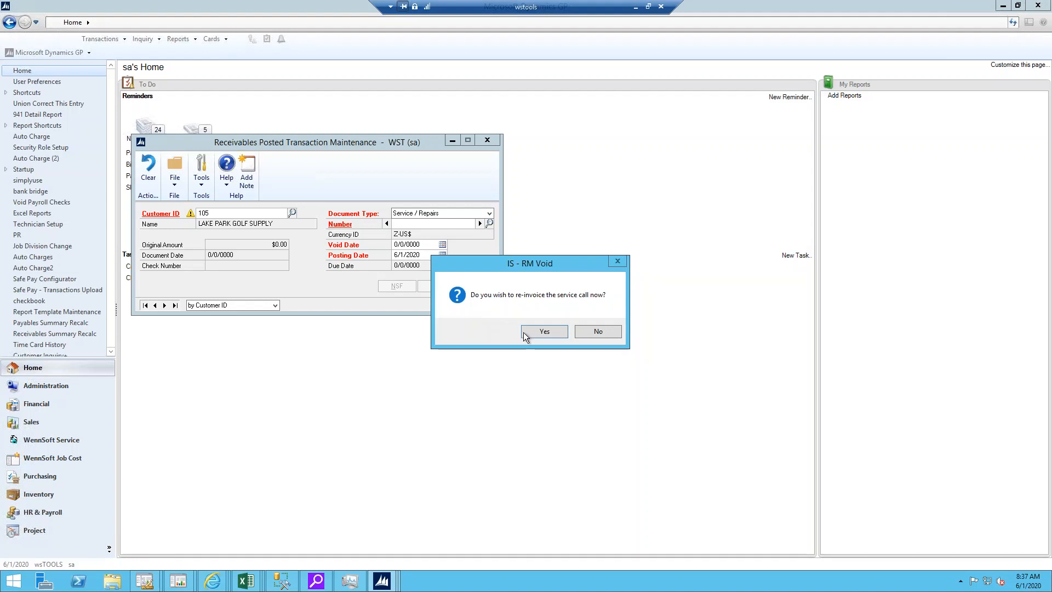
pyautogui.click(540, 332)
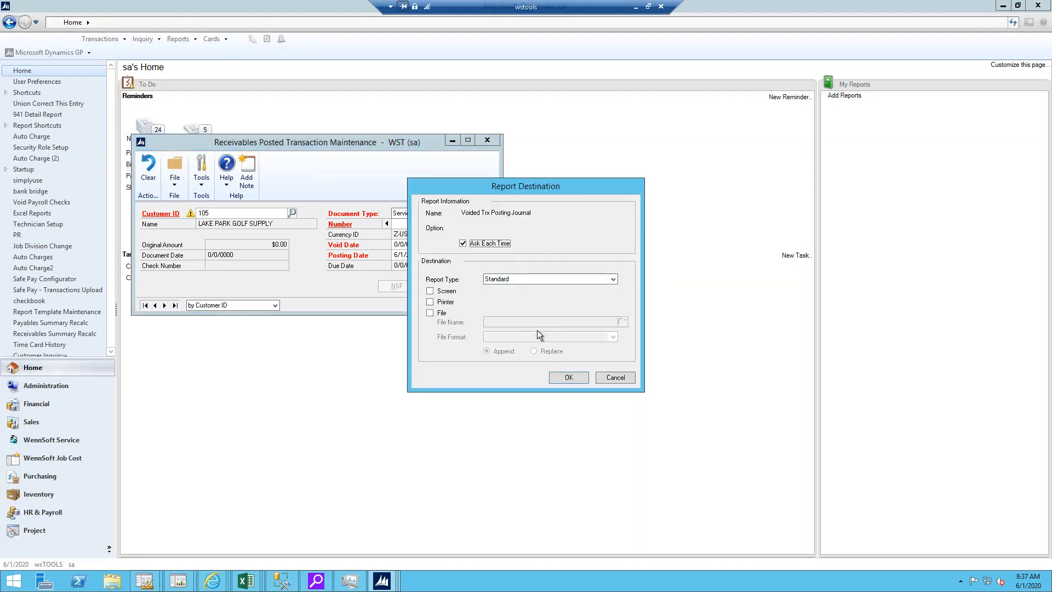
# Step: Output the Voided Trx Posting Journal to the screen, cancel the remaining reports, and close the journal
pyautogui.click(440, 293)
pyautogui.click(567, 380)
pyautogui.click(615, 377)
pyautogui.click(614, 378)
pyautogui.click(614, 377)
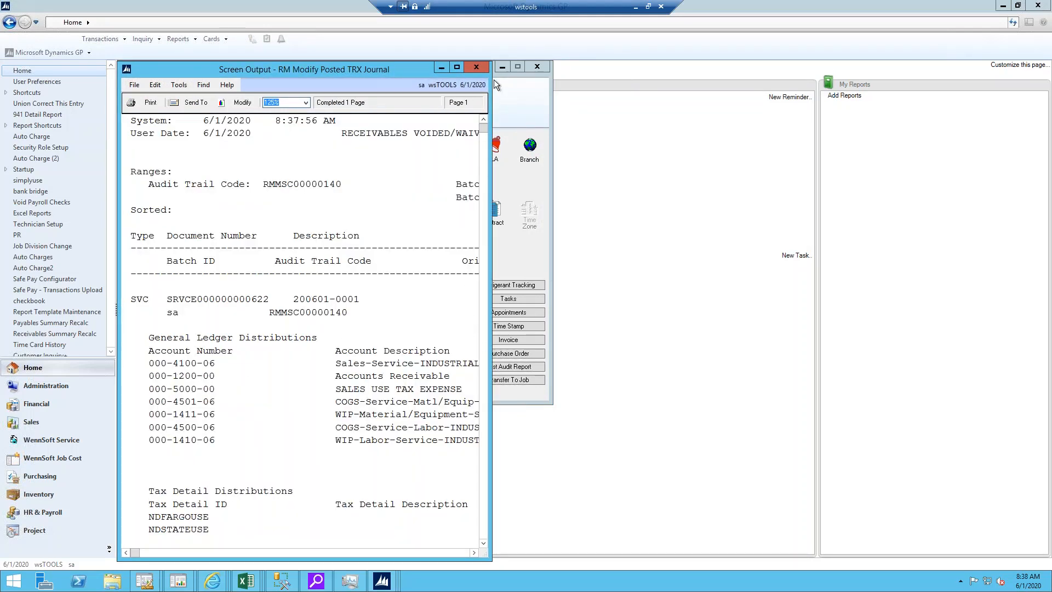
pyautogui.click(476, 68)
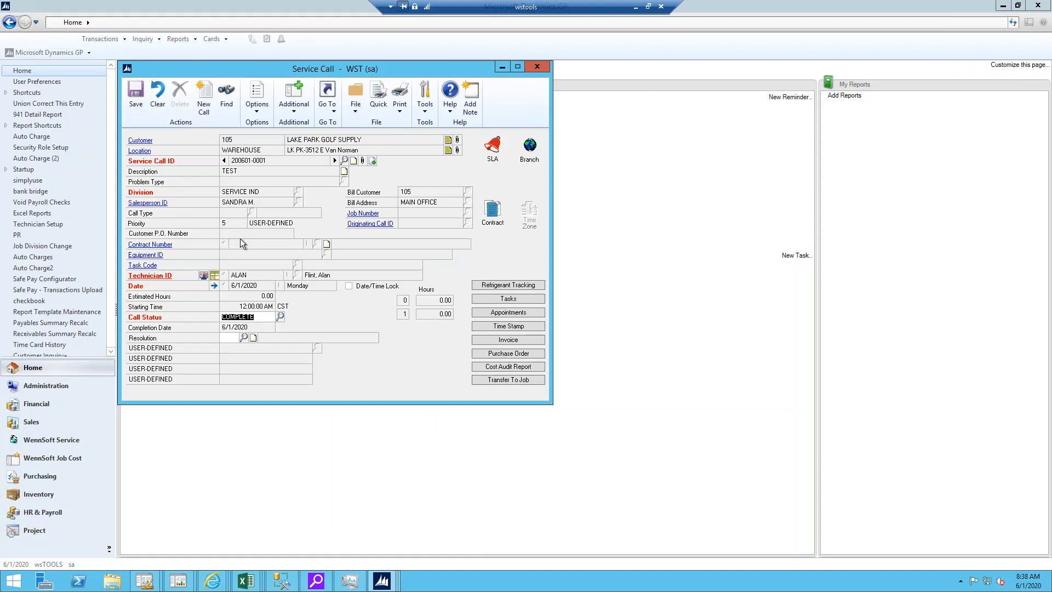
# Step: Create a new invoice for the service call and view its blank added labor and added material cost entries
pyautogui.click(509, 341)
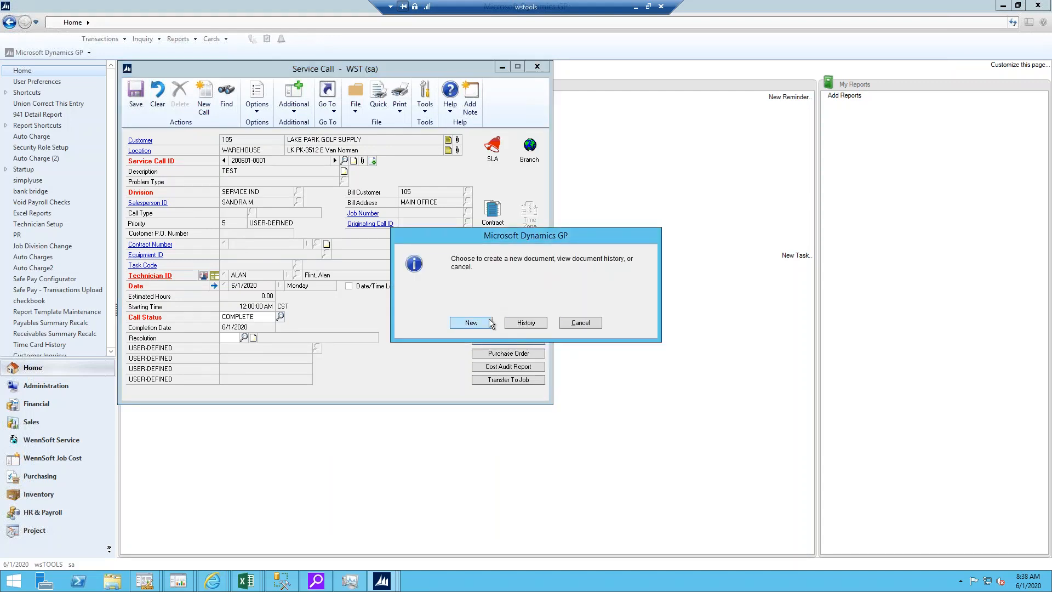
pyautogui.click(471, 323)
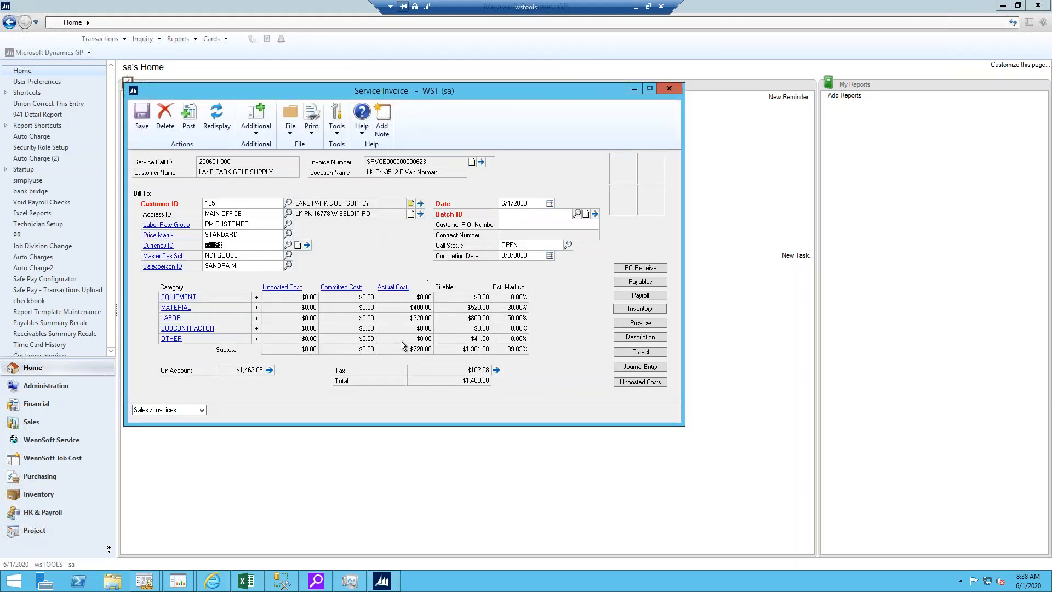
pyautogui.click(256, 317)
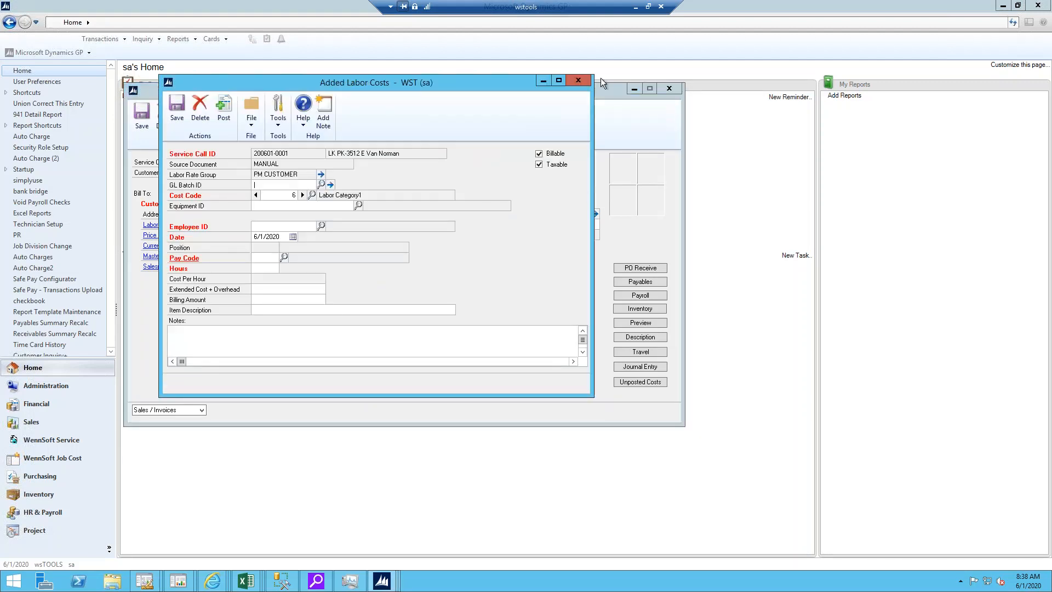
pyautogui.click(577, 81)
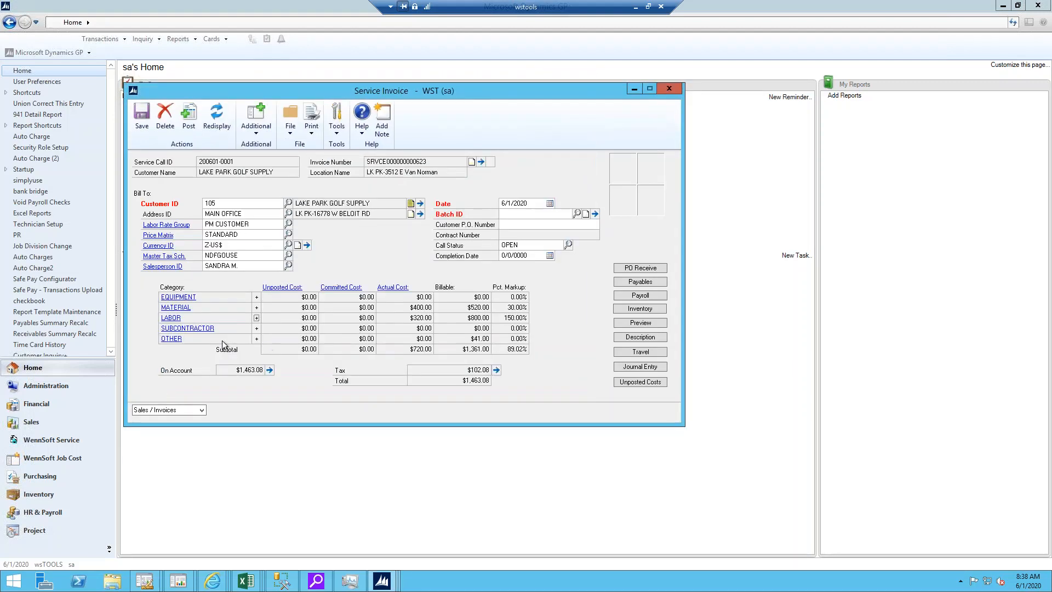
pyautogui.click(256, 308)
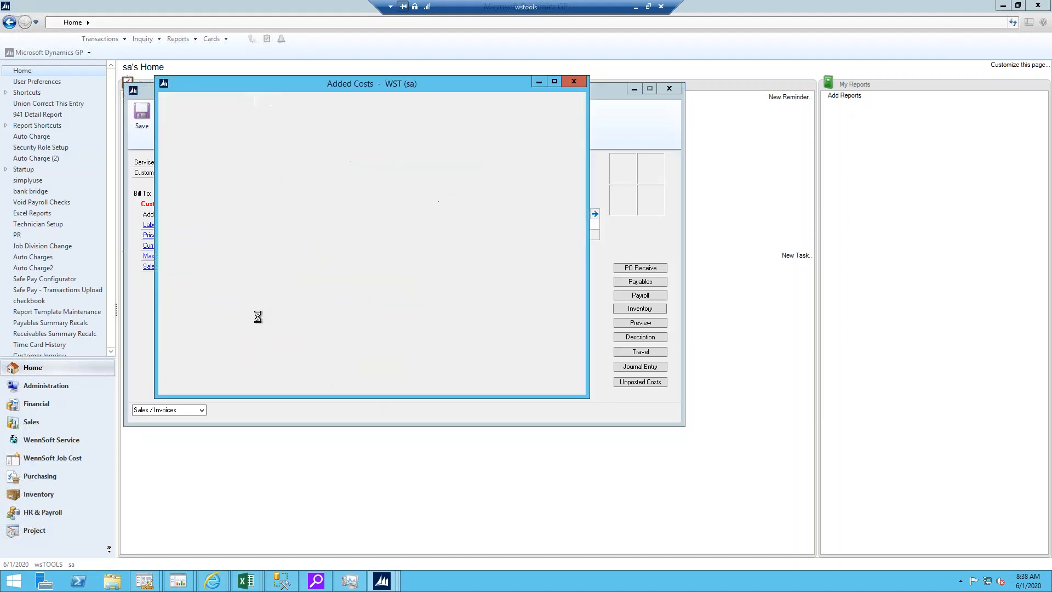
pyautogui.click(571, 81)
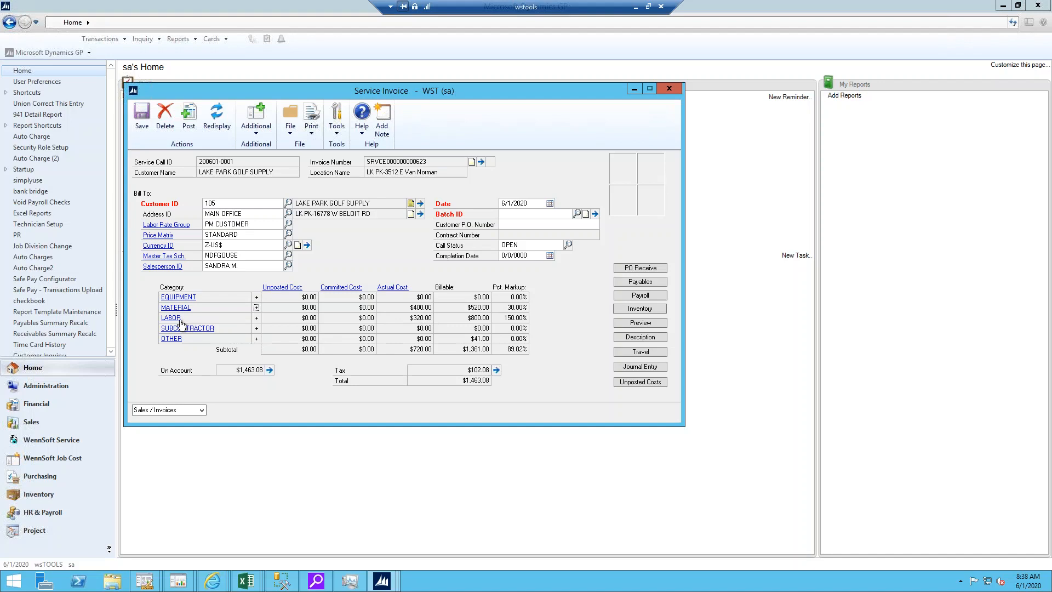
# Step: Set the billing amount of the invoice's only labor cost line to $900.00 and save the adjustment
pyautogui.click(177, 318)
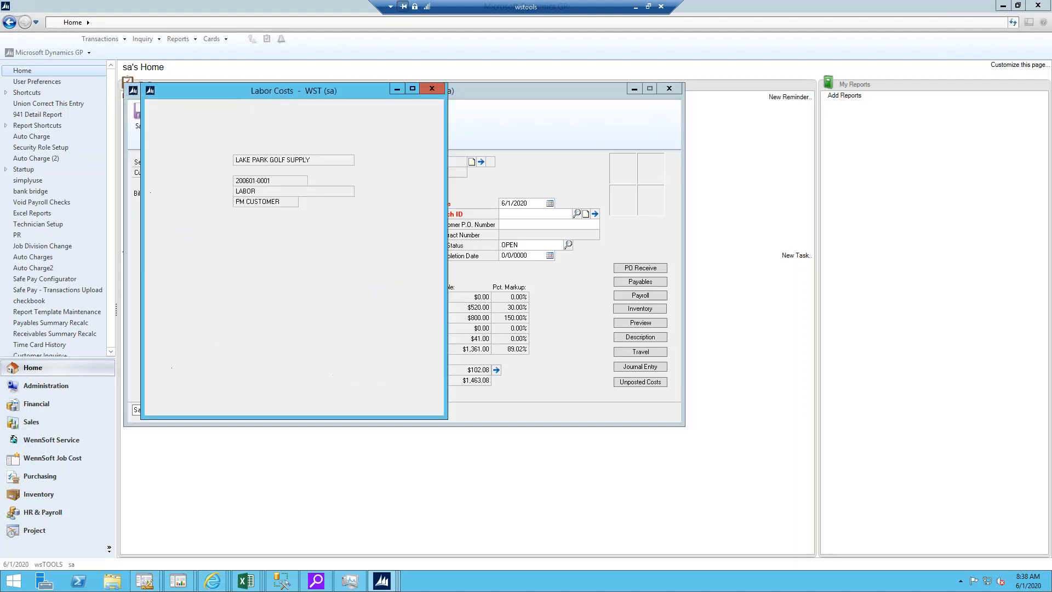
pyautogui.doubleClick(373, 280)
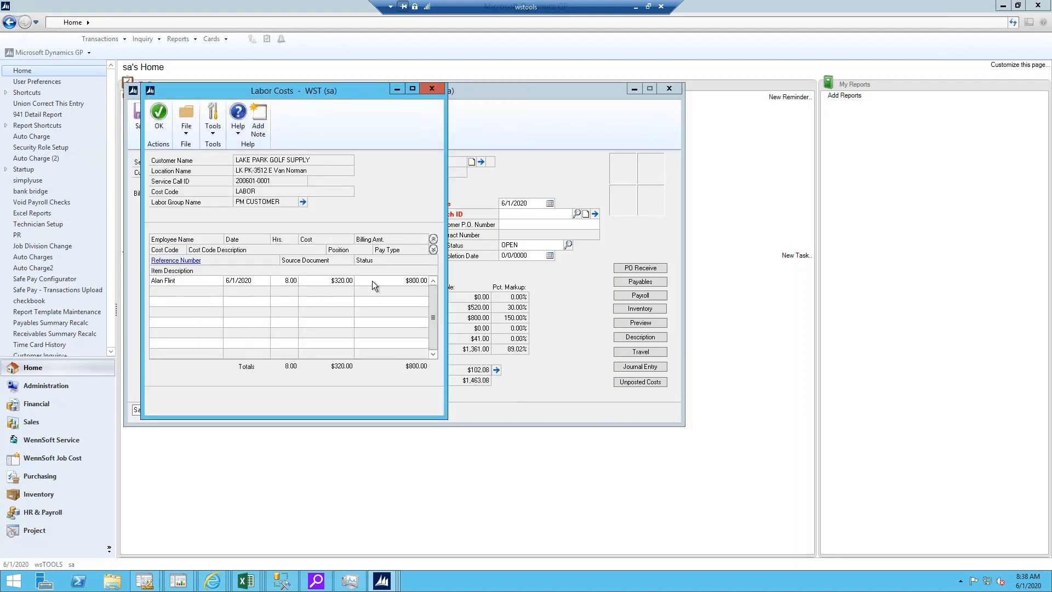
pyautogui.click(290, 301)
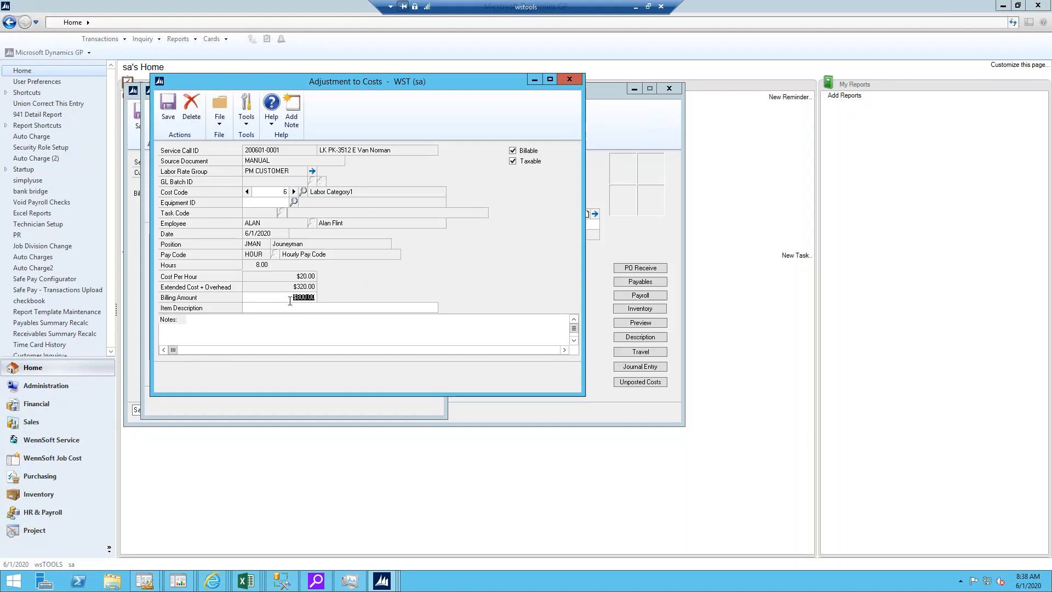
pyautogui.write('900')
pyautogui.click(168, 107)
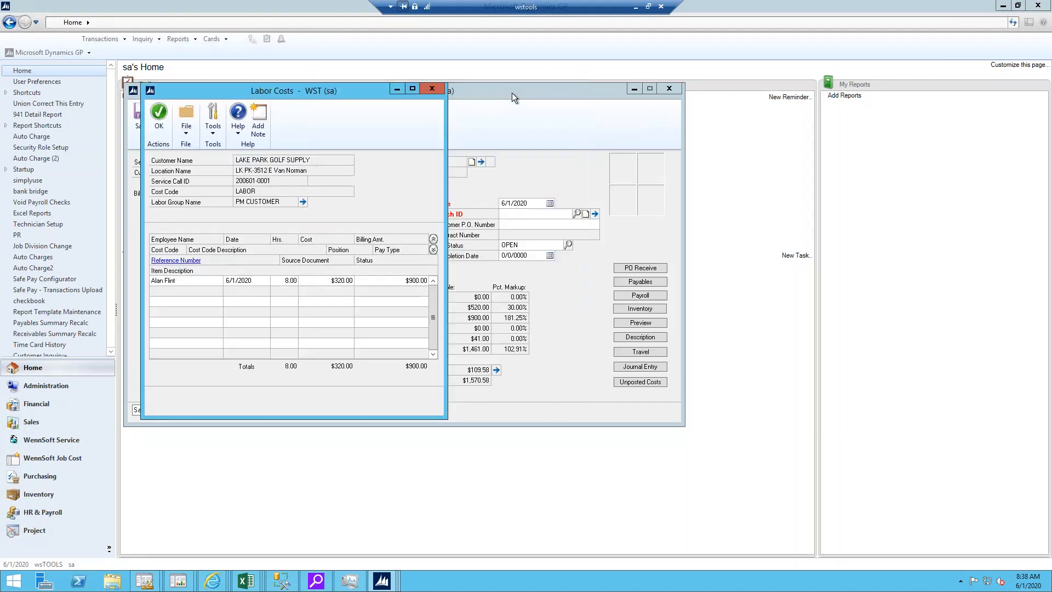
pyautogui.click(159, 115)
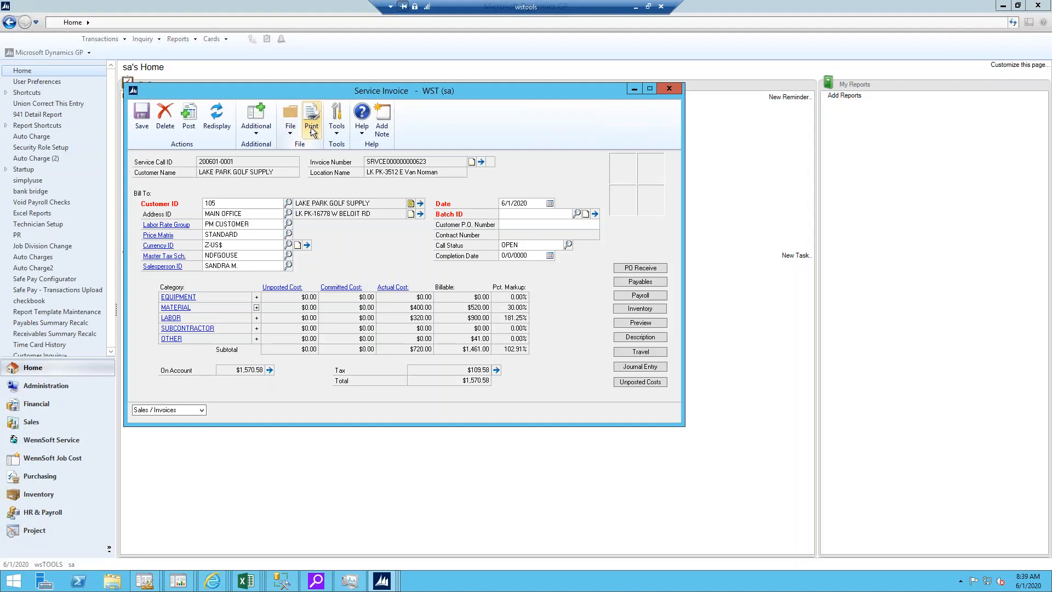
# Step: View the service call's posted cost transaction numbers, highlight the voided transaction, and close the list
pyautogui.click(481, 162)
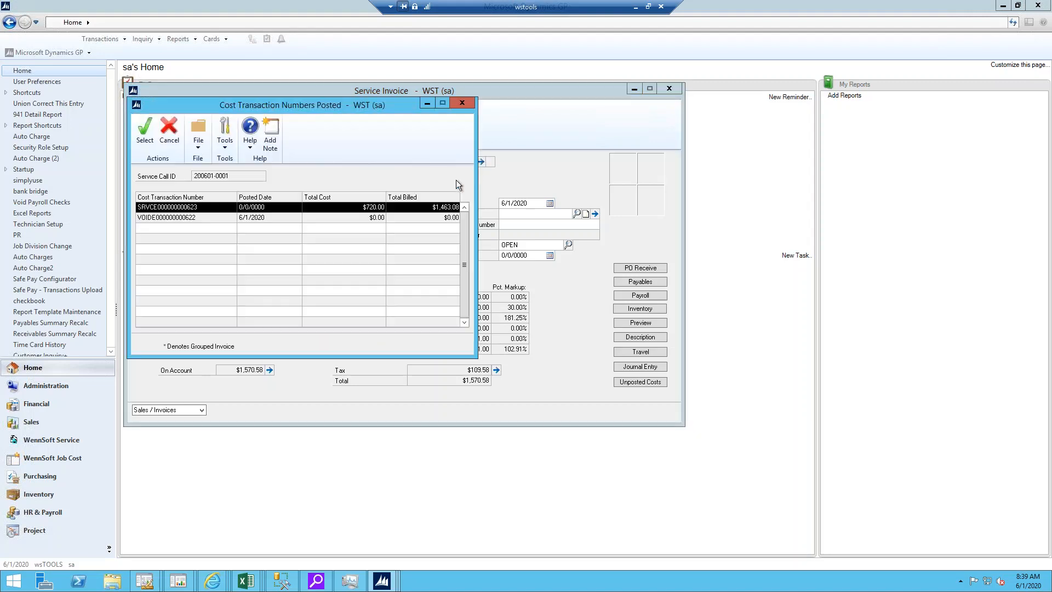
pyautogui.click(175, 218)
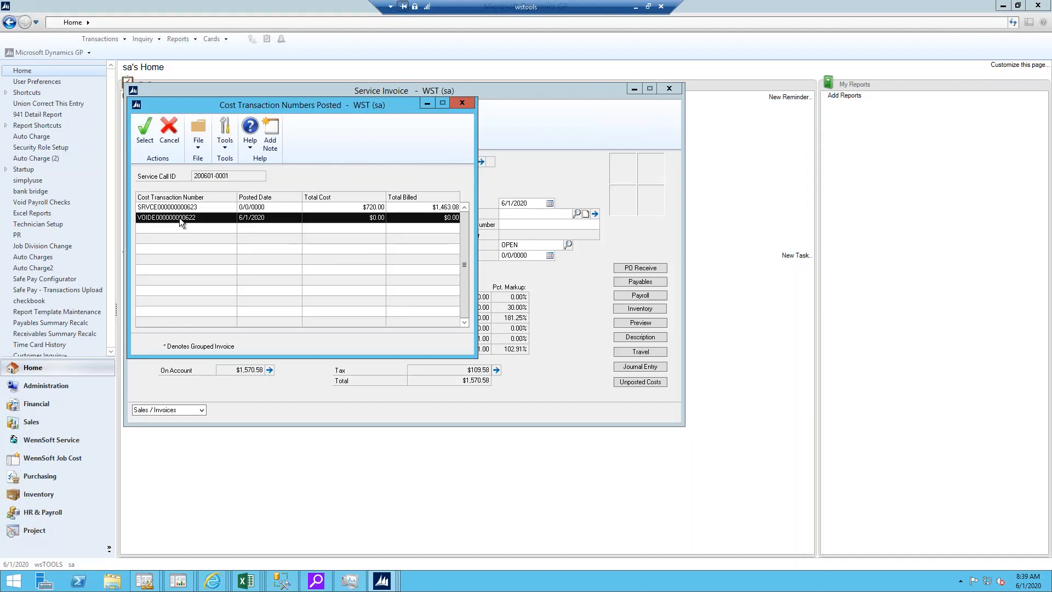
pyautogui.click(463, 102)
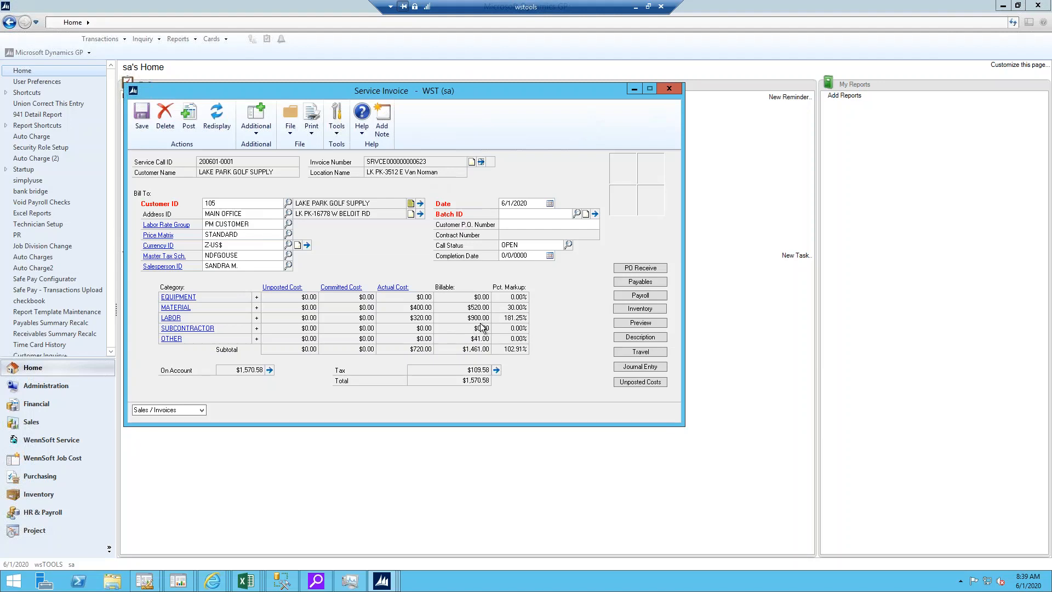